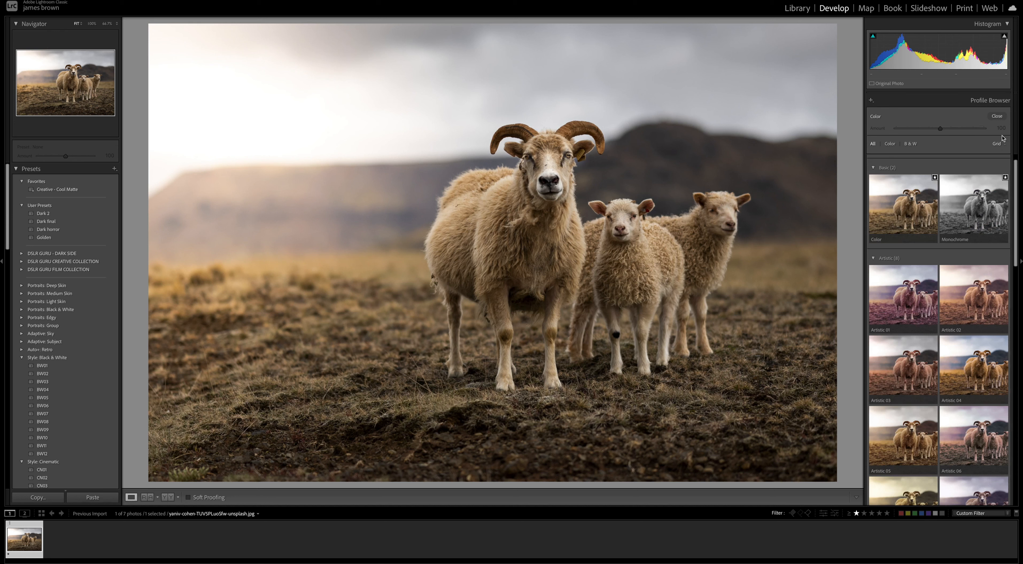
Apply the Vintage 07 profile to the sheep photo with its amount set to 54
{"action": "left_click_drag", "start_coordinate": [1014, 161], "coordinate": [1018, 394]}
{"action": "left_click", "coordinate": [899, 410]}
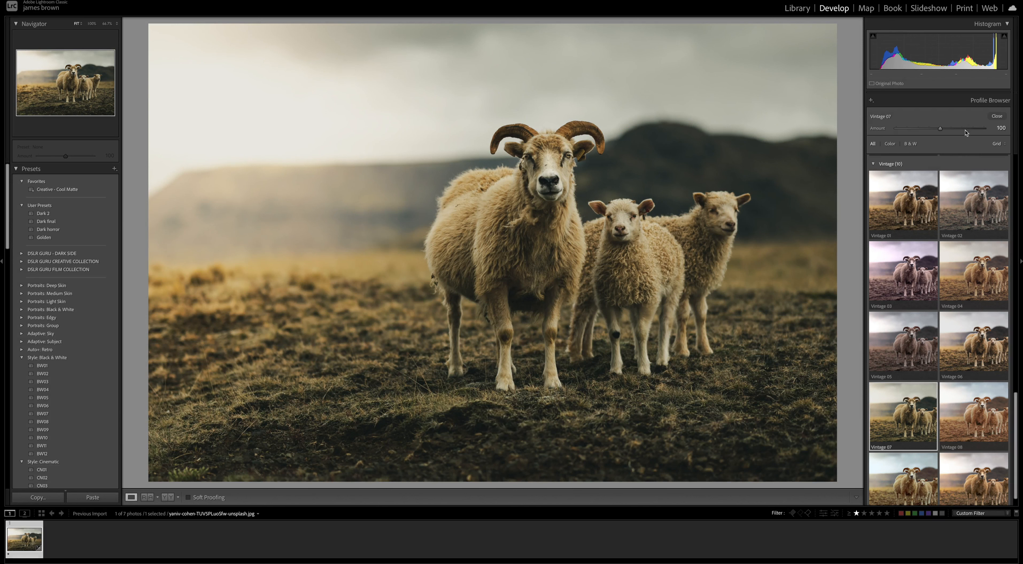
{"action": "left_click_drag", "start_coordinate": [938, 131], "coordinate": [920, 131]}
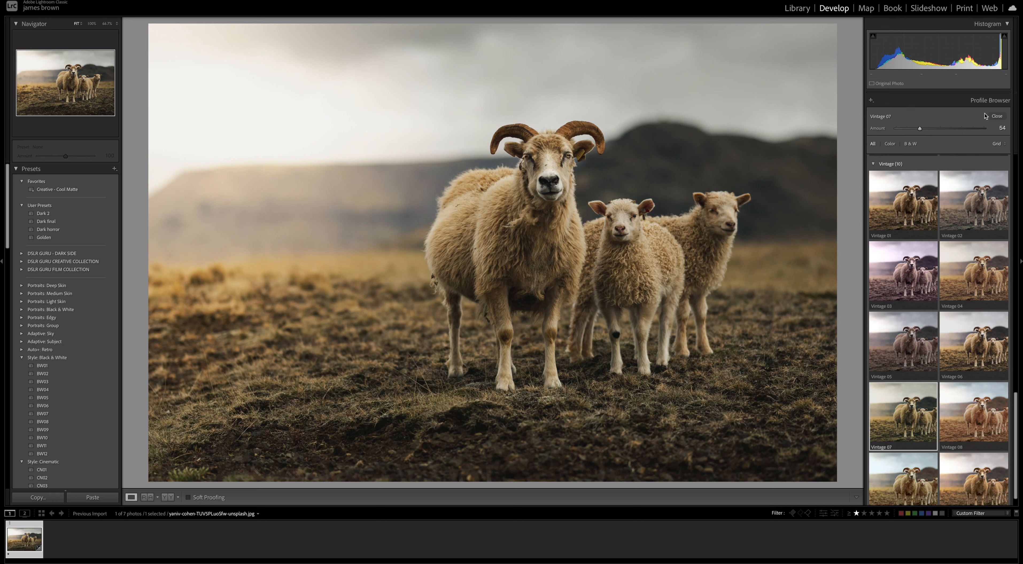
{"action": "left_click", "coordinate": [997, 117]}
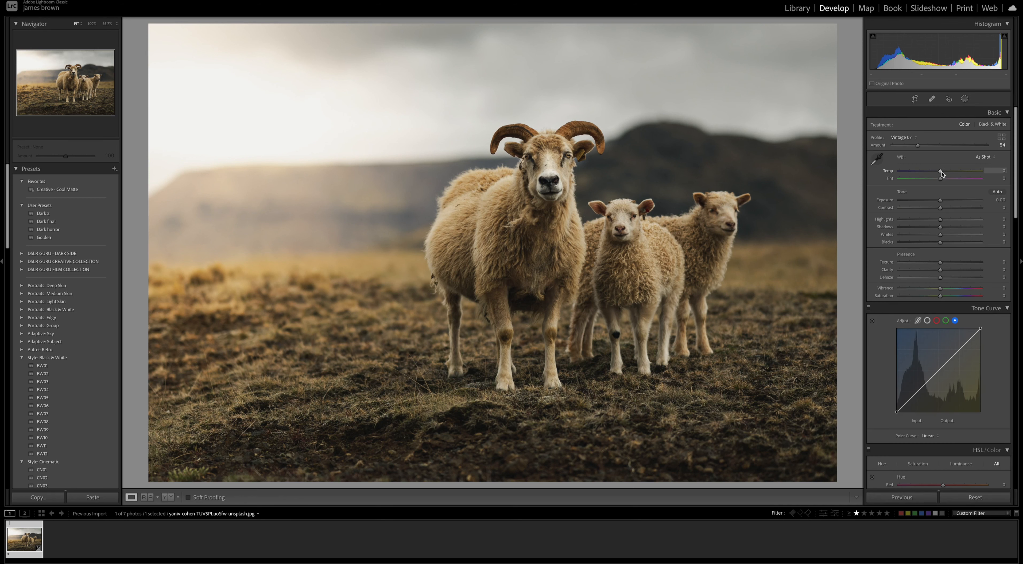
Warm the white balance by setting Temp to +25 and Tint to -3
{"action": "left_click_drag", "start_coordinate": [941, 172], "coordinate": [951, 174]}
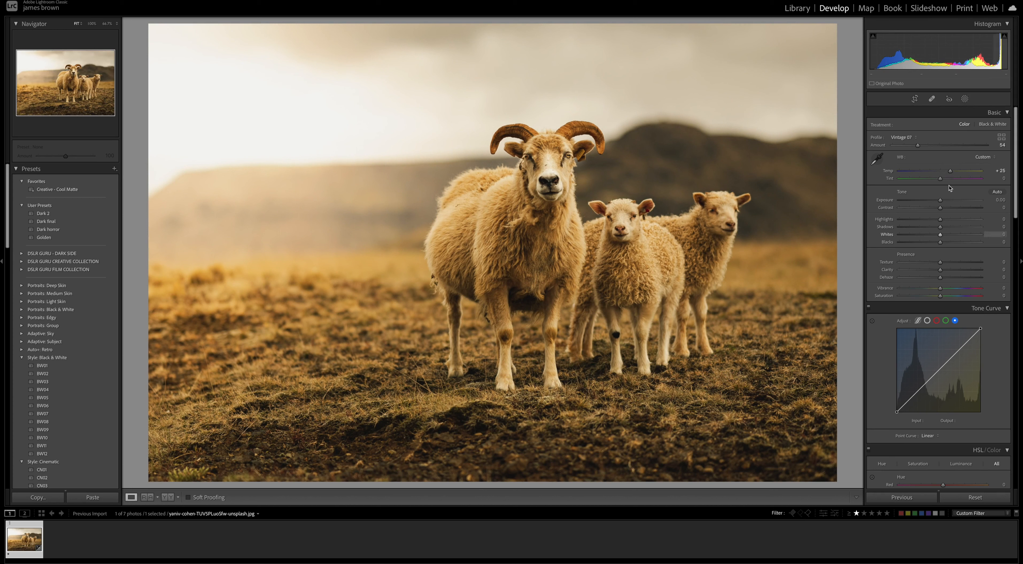
{"action": "left_click_drag", "start_coordinate": [939, 179], "coordinate": [940, 182]}
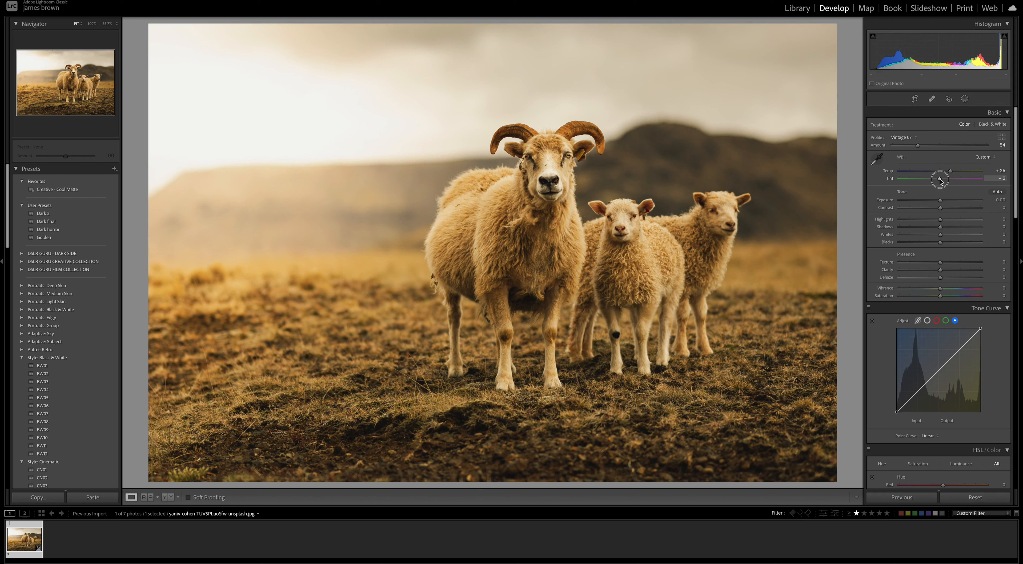
{"action": "left_click_drag", "start_coordinate": [940, 181], "coordinate": [940, 182]}
Adjust the basic tone: Exposure -0.10, Contrast +12, Highlights +48, Shadows +7 and Blacks -20
{"action": "left_click_drag", "start_coordinate": [940, 201], "coordinate": [939, 203]}
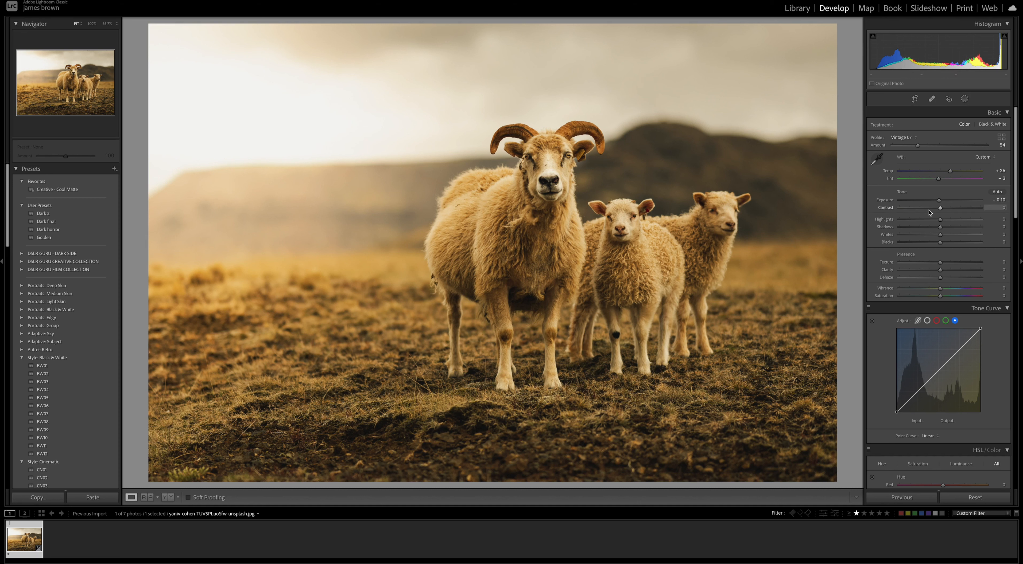
{"action": "left_click_drag", "start_coordinate": [939, 208], "coordinate": [944, 208]}
{"action": "scroll", "coordinate": [945, 210], "scroll_direction": "down", "scroll_amount": 2}
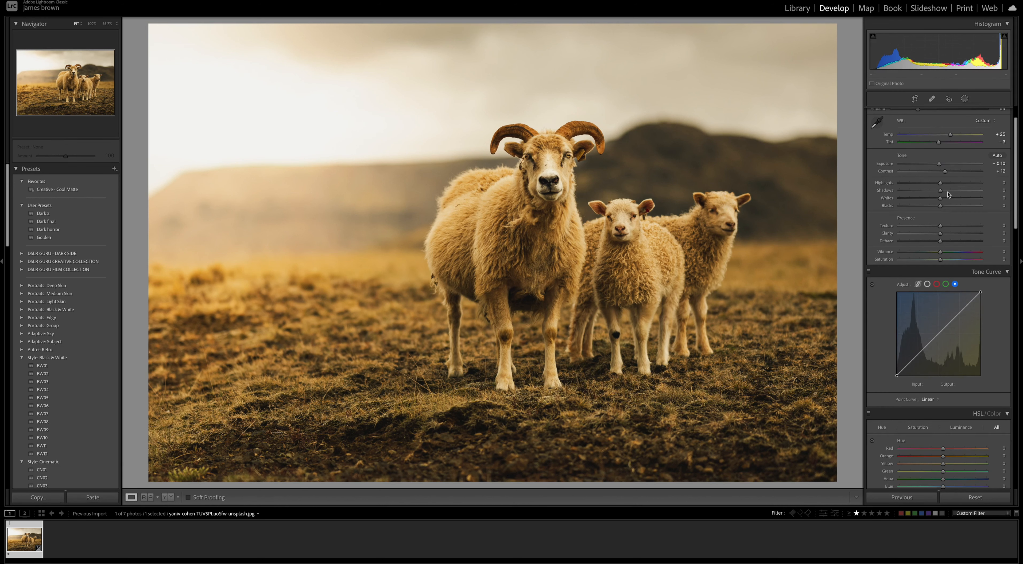
{"action": "left_click_drag", "start_coordinate": [940, 183], "coordinate": [962, 186]}
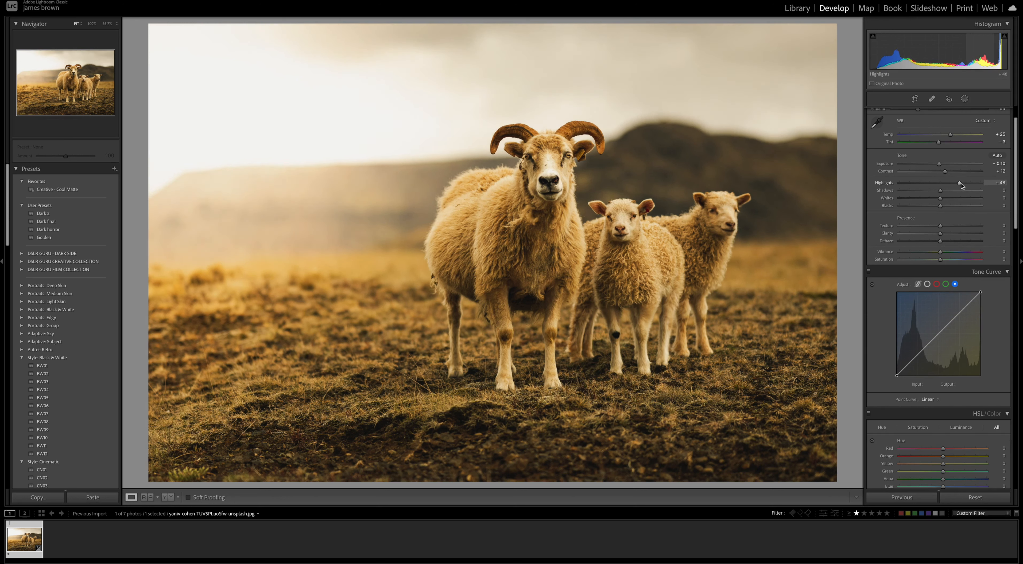
{"action": "left_click_drag", "start_coordinate": [941, 194], "coordinate": [946, 193]}
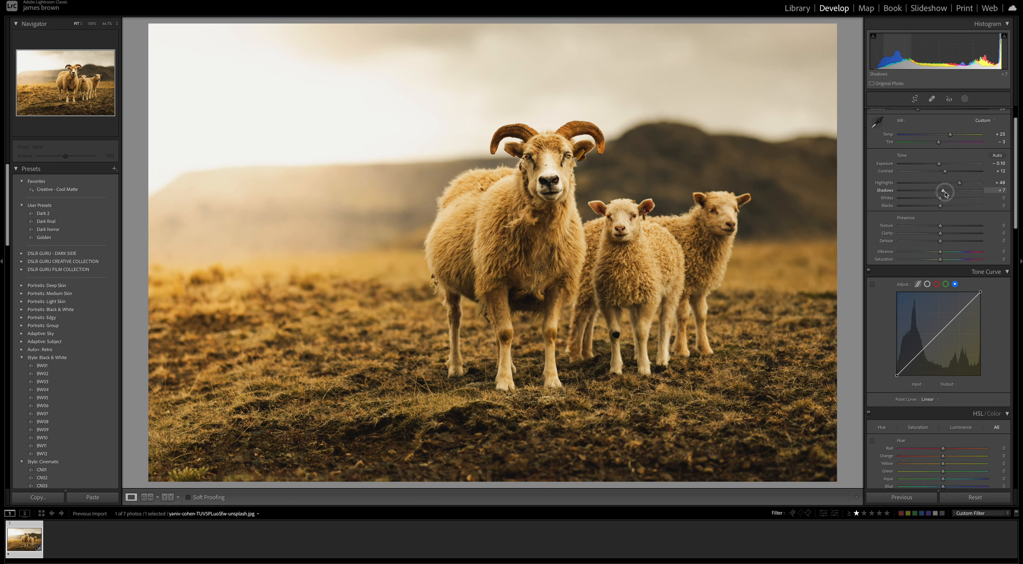
{"action": "left_click_drag", "start_coordinate": [945, 194], "coordinate": [932, 207]}
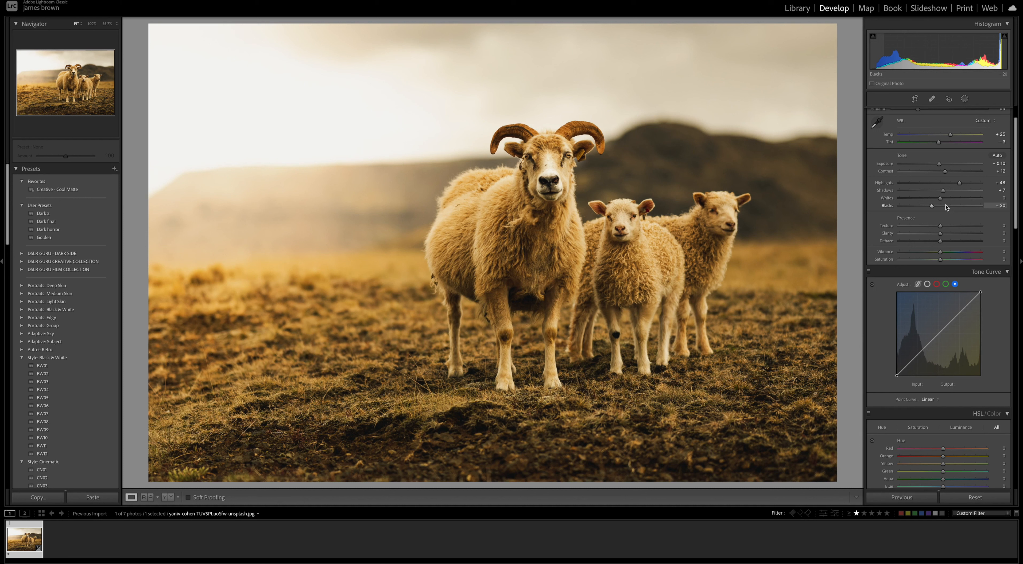
Set Clarity to -4 and Dehaze to +38, and compare the edit with the original side by side
{"action": "scroll", "coordinate": [946, 207], "scroll_direction": "down", "scroll_amount": 4}
{"action": "scroll", "coordinate": [945, 207], "scroll_direction": "up", "scroll_amount": 1}
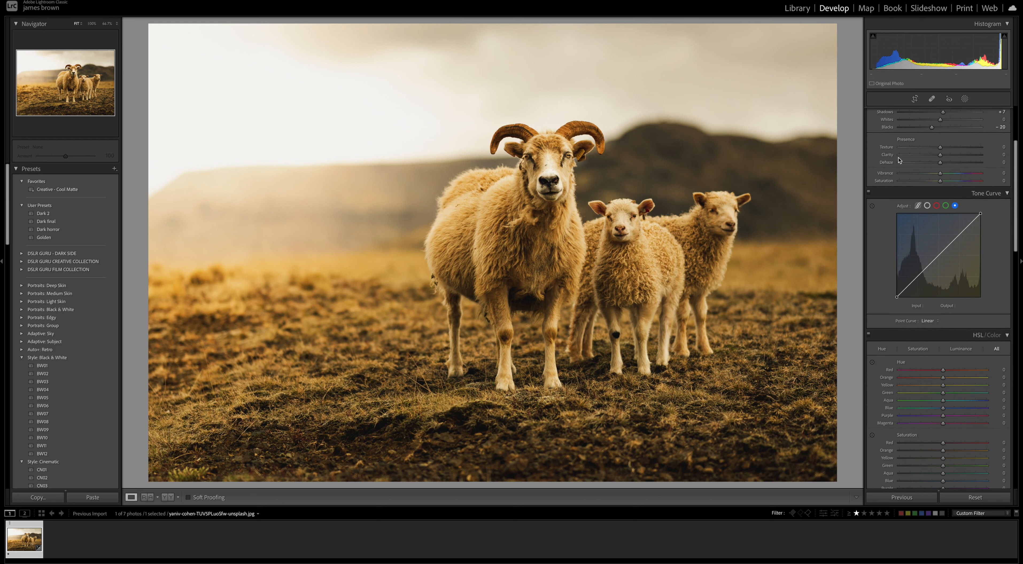
{"action": "left_click_drag", "start_coordinate": [940, 155], "coordinate": [939, 155]}
{"action": "left_click_drag", "start_coordinate": [940, 164], "coordinate": [951, 162]}
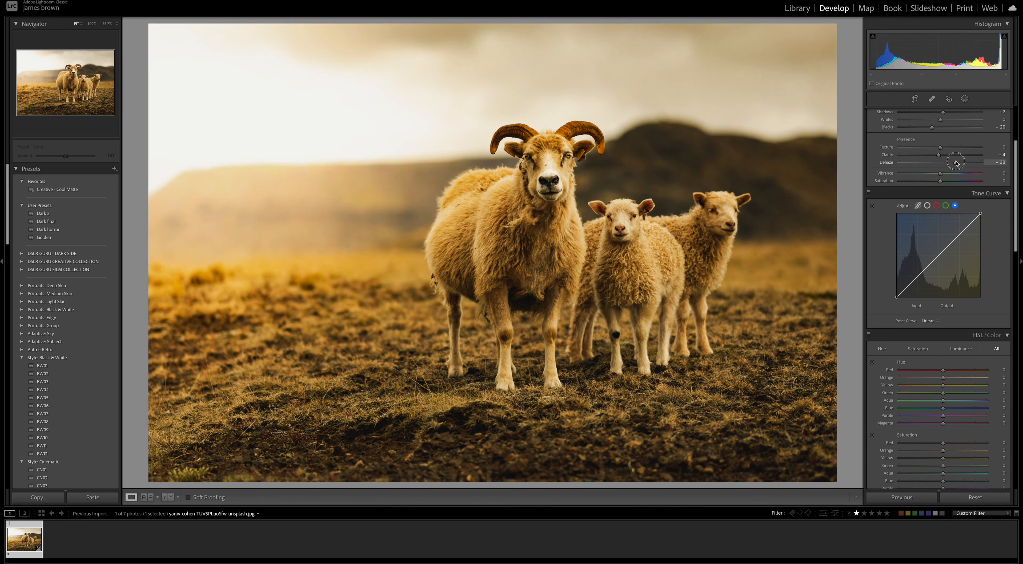
{"action": "scroll", "coordinate": [955, 163], "scroll_direction": "up", "scroll_amount": 3}
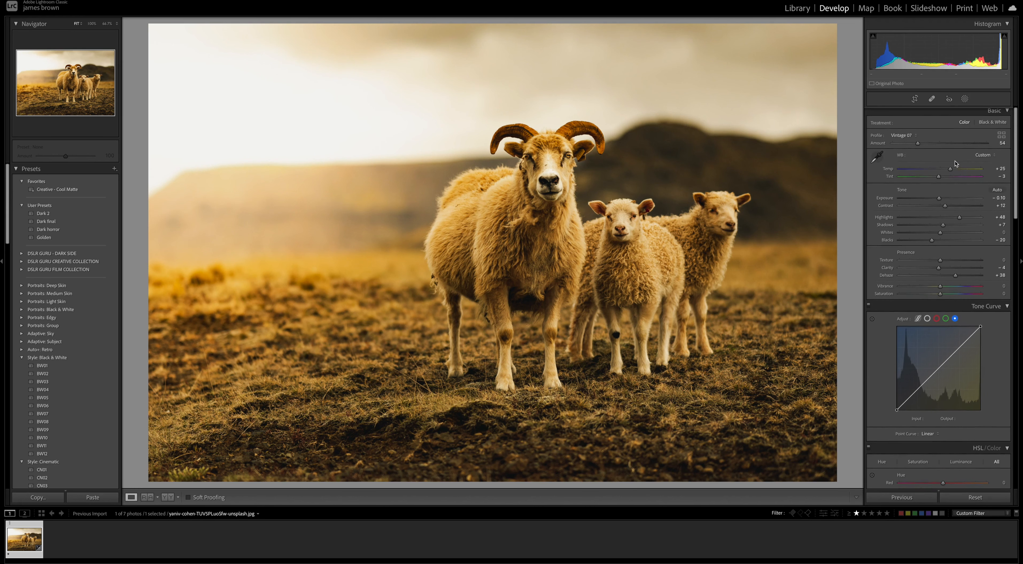
{"action": "key", "text": "y"}
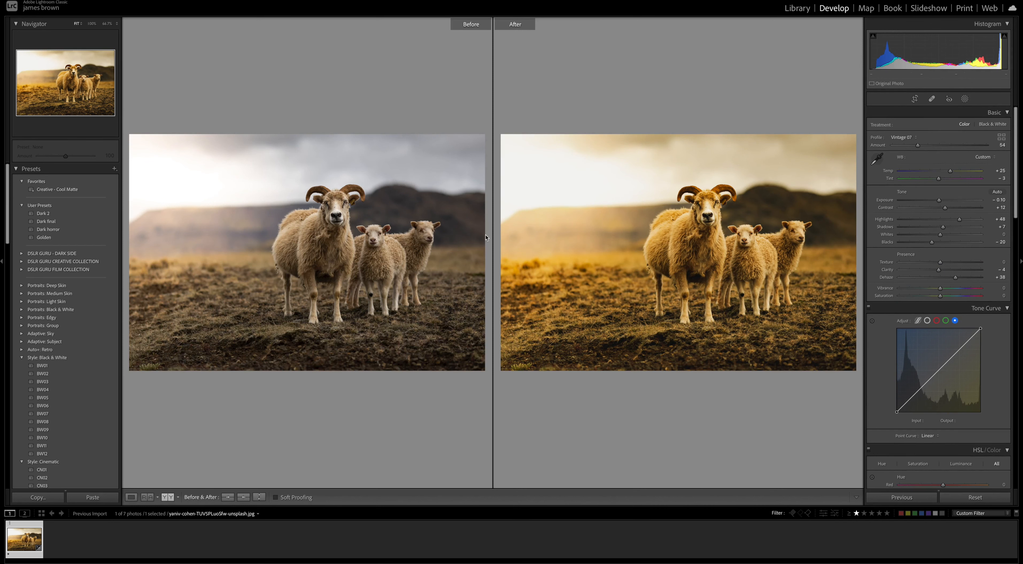
{"action": "key", "text": "y"}
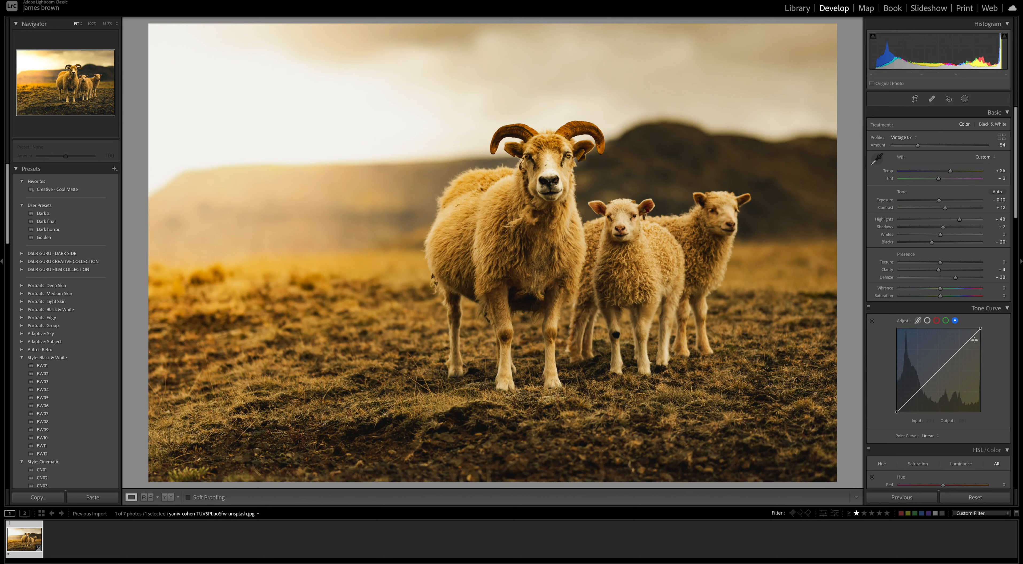
Set Vibrance to +26 and Saturation to -11
{"action": "scroll", "coordinate": [978, 285], "scroll_direction": "down", "scroll_amount": 2}
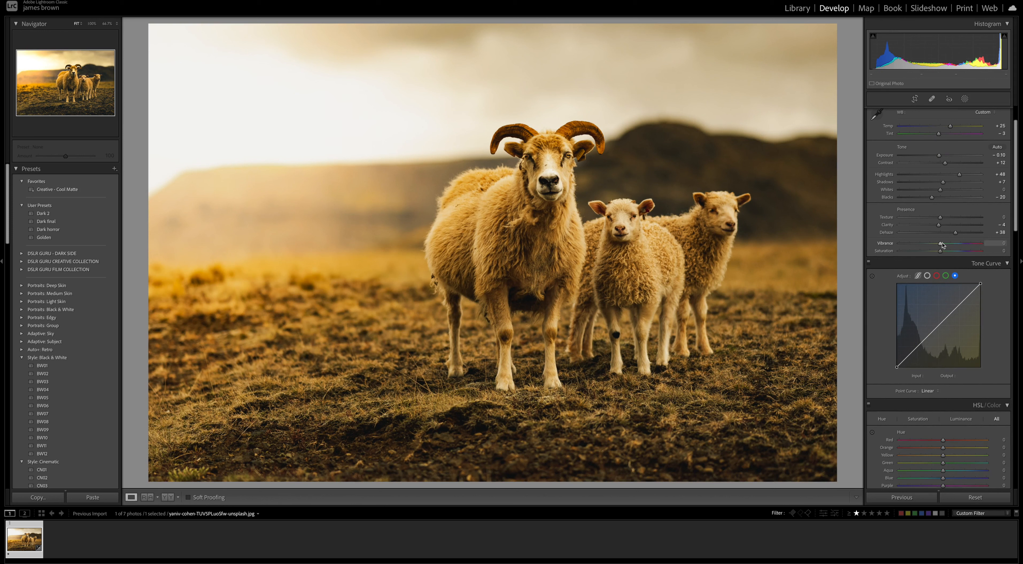
{"action": "left_click_drag", "start_coordinate": [943, 247], "coordinate": [951, 246]}
{"action": "left_click_drag", "start_coordinate": [939, 253], "coordinate": [934, 252]}
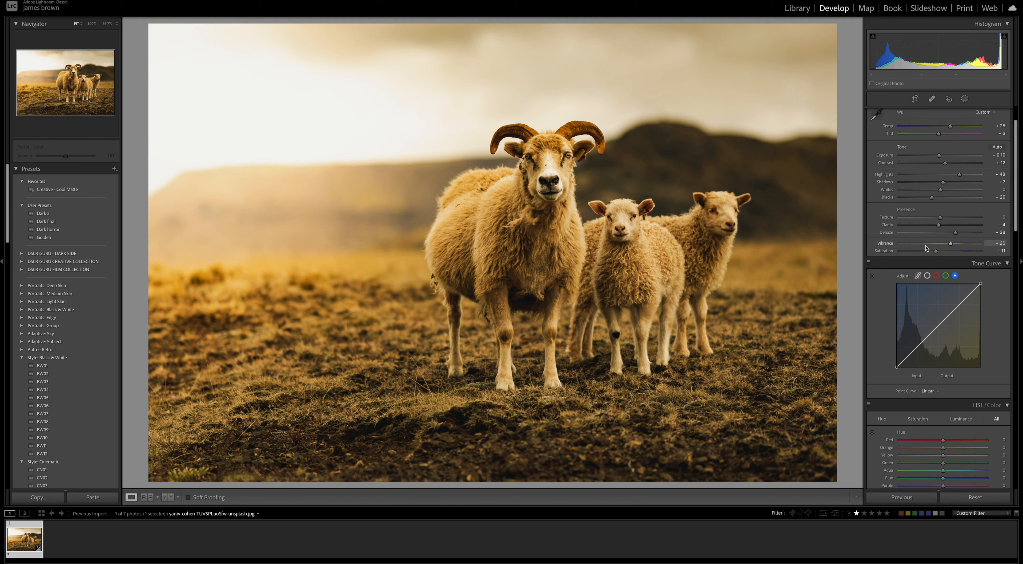
Add highlight, midtone and shadow points to the RGB point curve and raise its black point to output 24
{"action": "scroll", "coordinate": [961, 261], "scroll_direction": "down", "scroll_amount": 3}
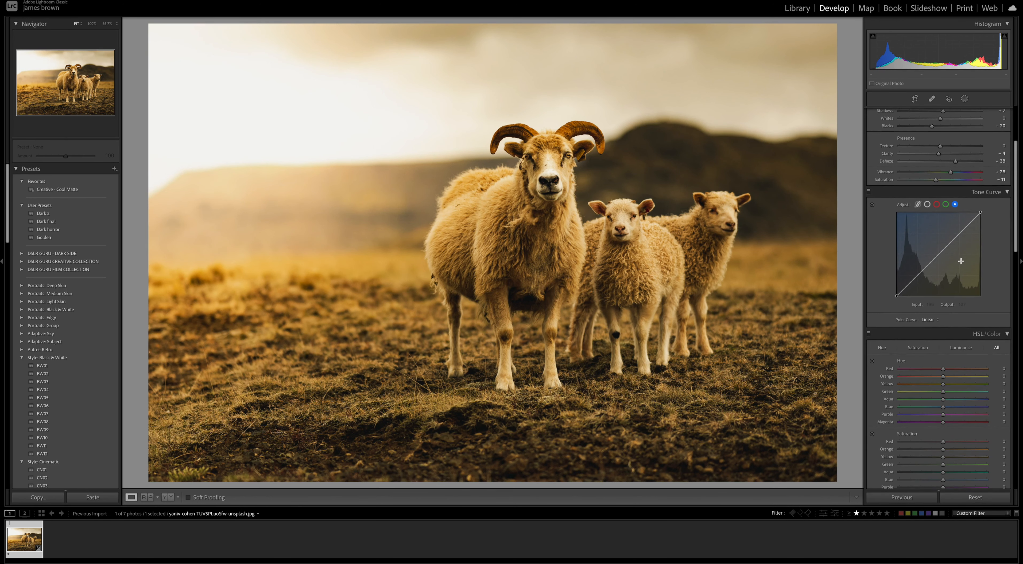
{"action": "scroll", "coordinate": [961, 261], "scroll_direction": "down", "scroll_amount": 1}
{"action": "left_click", "coordinate": [927, 196]}
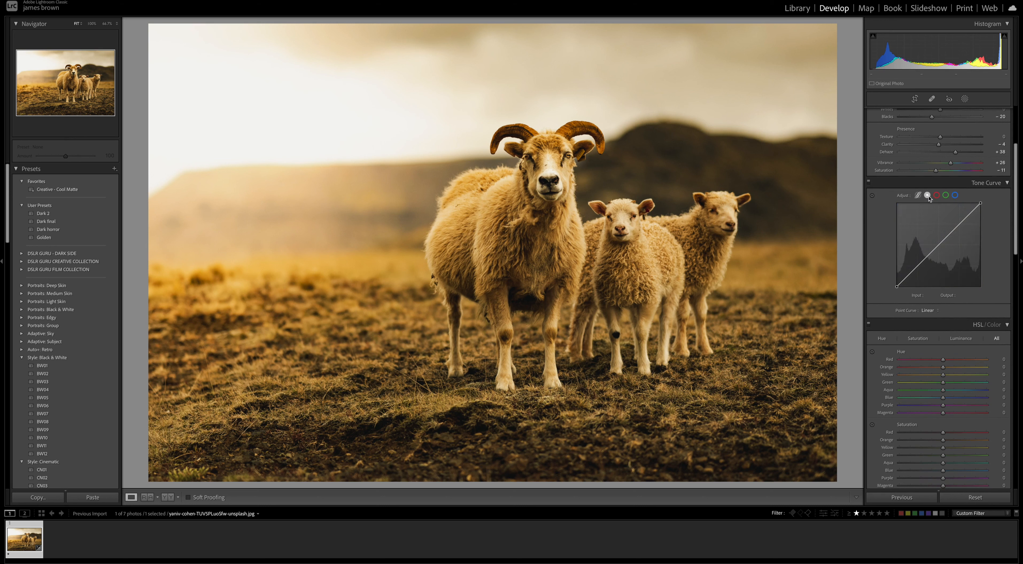
{"action": "left_click", "coordinate": [959, 224]}
{"action": "left_click", "coordinate": [940, 243]}
{"action": "left_click", "coordinate": [918, 268]}
{"action": "left_click_drag", "start_coordinate": [897, 288], "coordinate": [890, 281]}
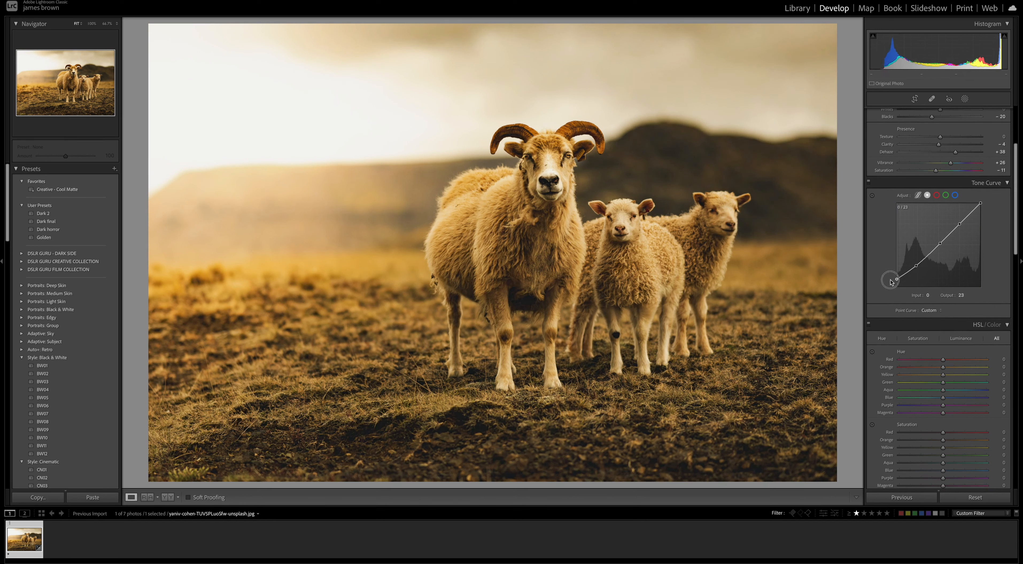
Shape the RGB point curve into a gentle S, fine-tuning the shadow and middle points and moving the highlight point to input 187, output 197
{"action": "left_click", "coordinate": [916, 265]}
{"action": "left_click_drag", "start_coordinate": [917, 268], "coordinate": [939, 244]}
{"action": "left_click", "coordinate": [940, 244]}
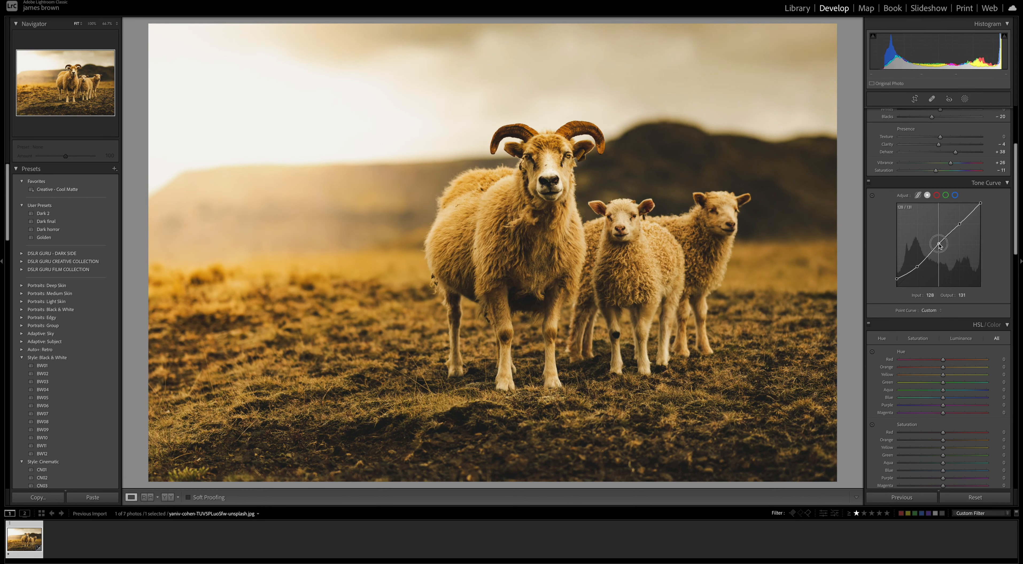
{"action": "left_click_drag", "start_coordinate": [939, 245], "coordinate": [958, 223]}
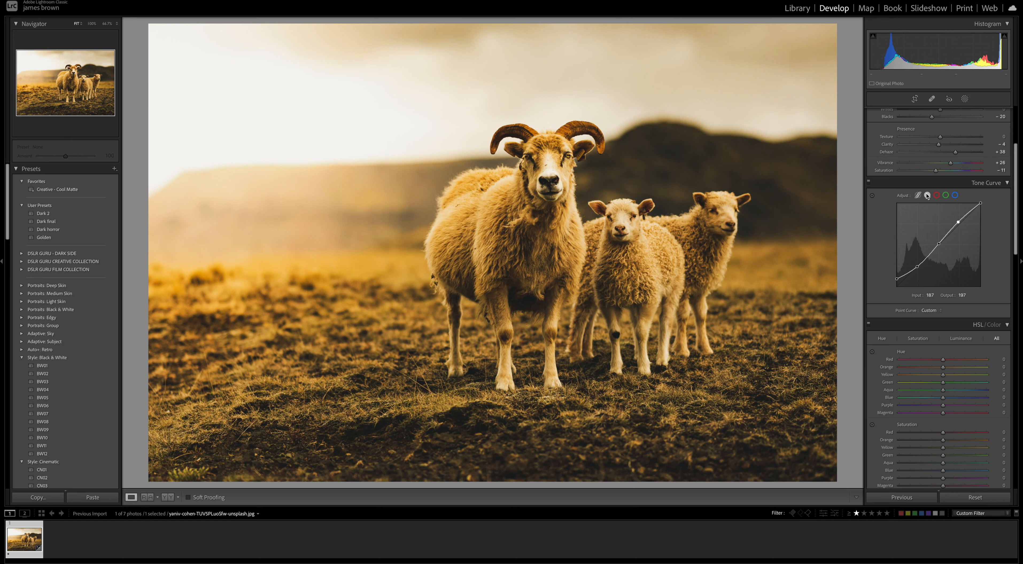
Add four points to the red channel curve, lift its black point slightly and move the middle point to input 113, output 110
{"action": "left_click", "coordinate": [936, 196]}
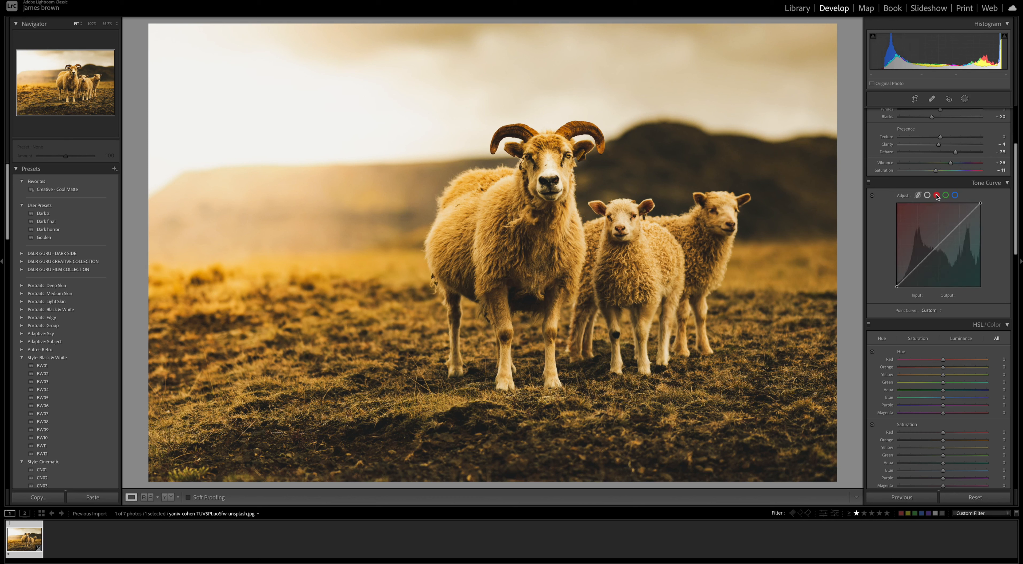
{"action": "left_click", "coordinate": [960, 225]}
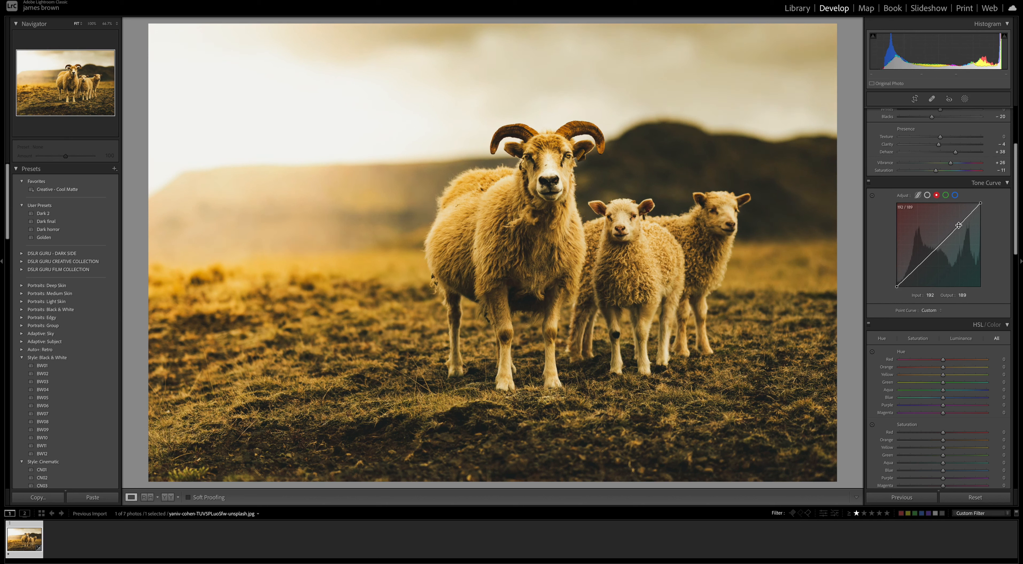
{"action": "left_click", "coordinate": [940, 244]}
{"action": "left_click", "coordinate": [916, 266]}
{"action": "left_click", "coordinate": [904, 281]}
{"action": "left_click_drag", "start_coordinate": [894, 288], "coordinate": [893, 283]}
{"action": "left_click_drag", "start_coordinate": [934, 251], "coordinate": [934, 252]}
Copy the red channel's curve settings and paste them into the green and blue channels
{"action": "right_click", "coordinate": [932, 217]}
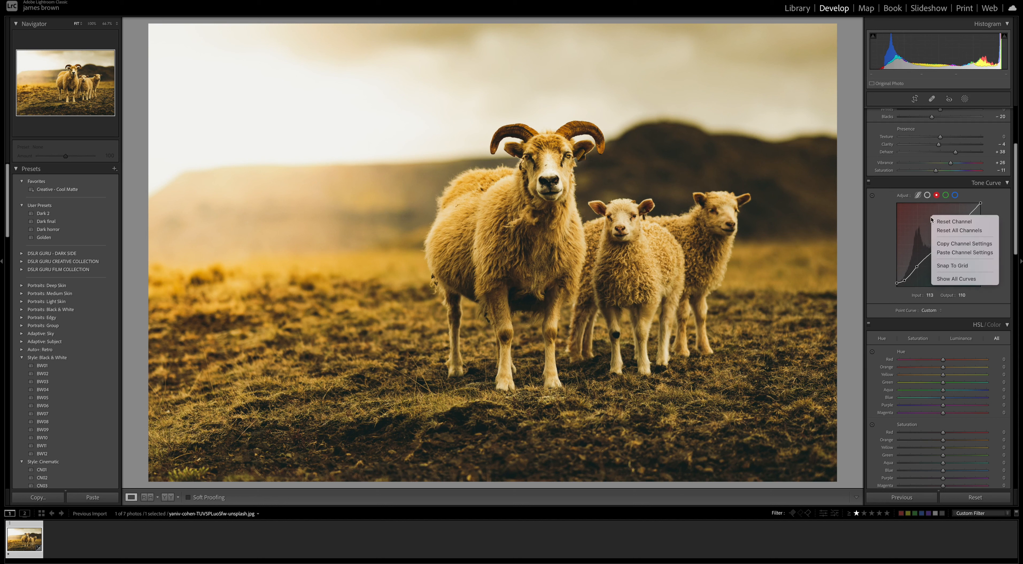
{"action": "left_click", "coordinate": [978, 244]}
{"action": "left_click", "coordinate": [945, 195]}
{"action": "right_click", "coordinate": [927, 235]}
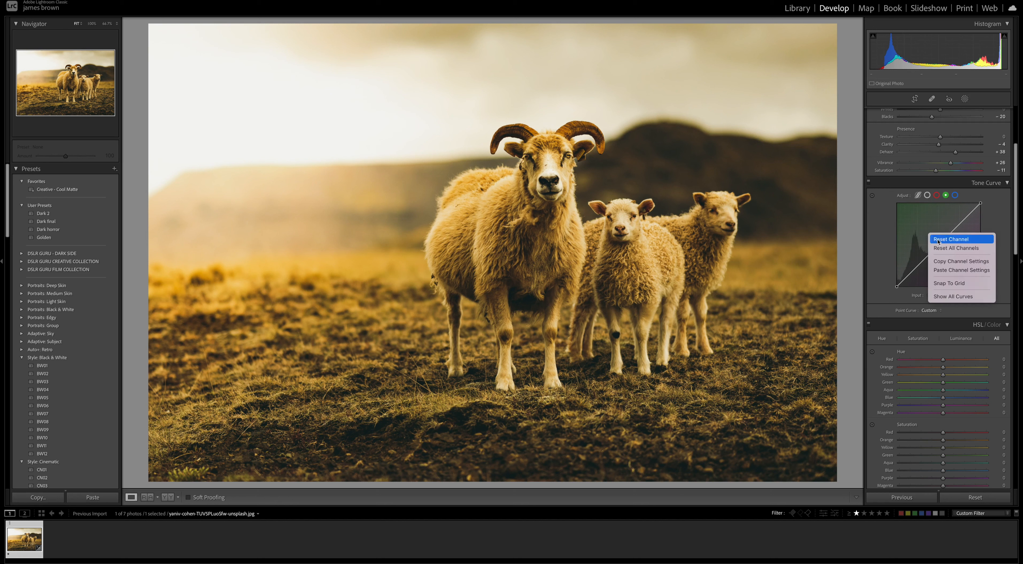
{"action": "left_click", "coordinate": [967, 271]}
{"action": "right_click", "coordinate": [945, 215]}
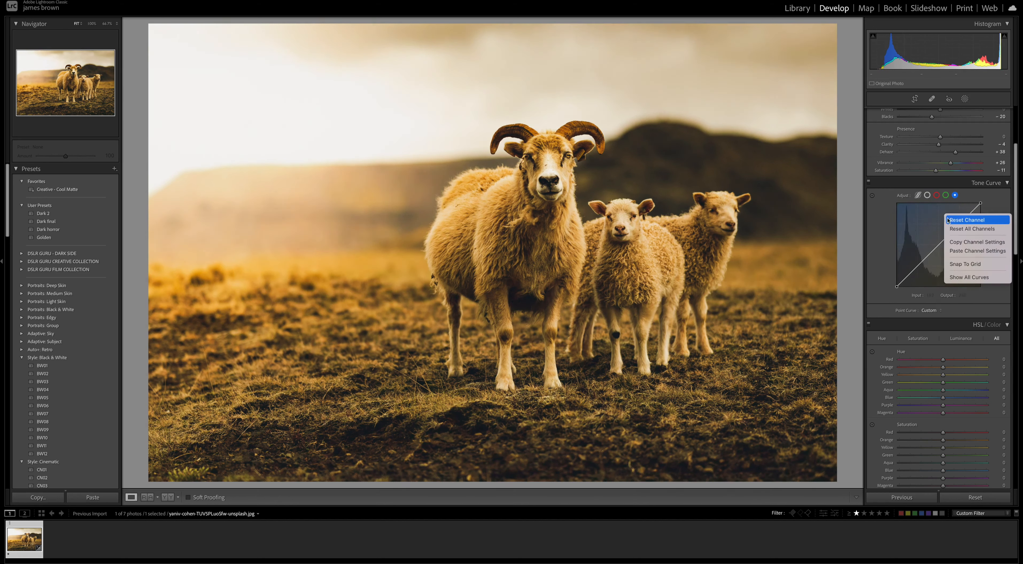
{"action": "left_click", "coordinate": [961, 250]}
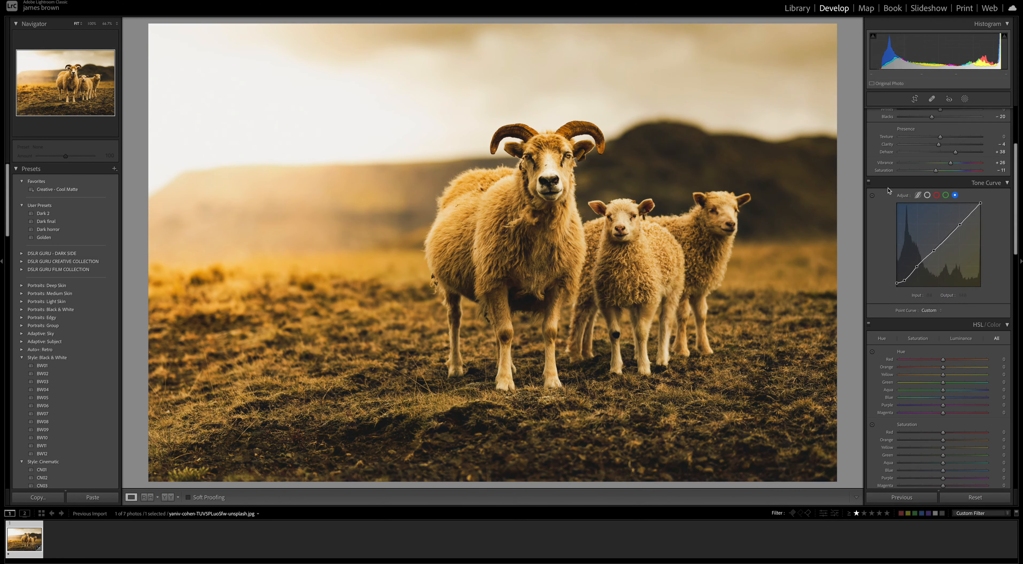
Toggle the Tone Curve adjustments off and on to compare their effect on the photo
{"action": "left_click", "coordinate": [868, 183]}
{"action": "left_click", "coordinate": [869, 183]}
{"action": "left_click", "coordinate": [868, 183]}
{"action": "left_click", "coordinate": [868, 183]}
{"action": "left_click", "coordinate": [868, 183]}
{"action": "left_click", "coordinate": [868, 183]}
Shift the HSL hues: Red +12, Orange -4, Yellow -22, Green -26 and Blue +10
{"action": "scroll", "coordinate": [940, 391], "scroll_direction": "down", "scroll_amount": 5}
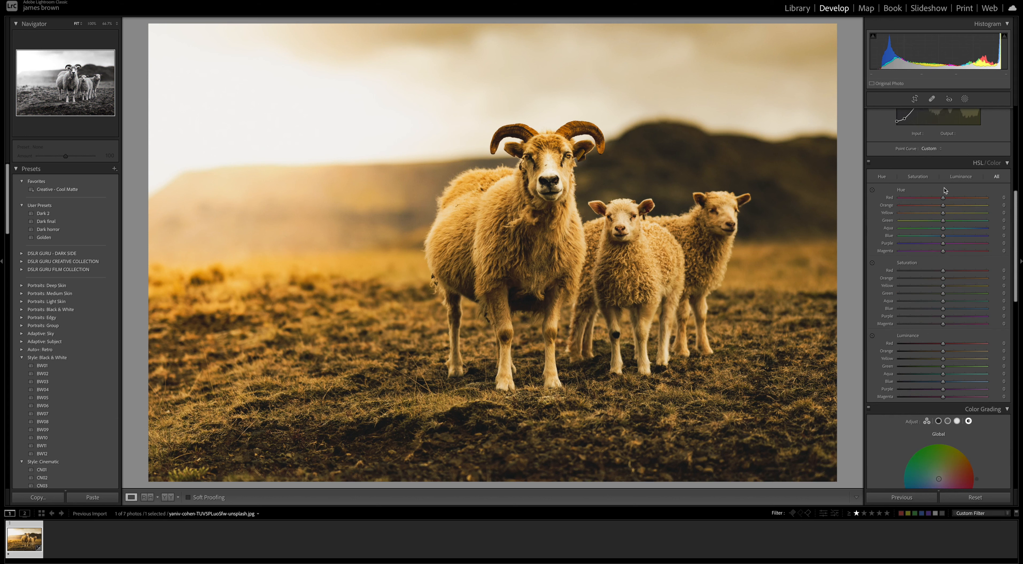
{"action": "left_click_drag", "start_coordinate": [943, 198], "coordinate": [947, 199]}
{"action": "left_click_drag", "start_coordinate": [943, 205], "coordinate": [941, 207]}
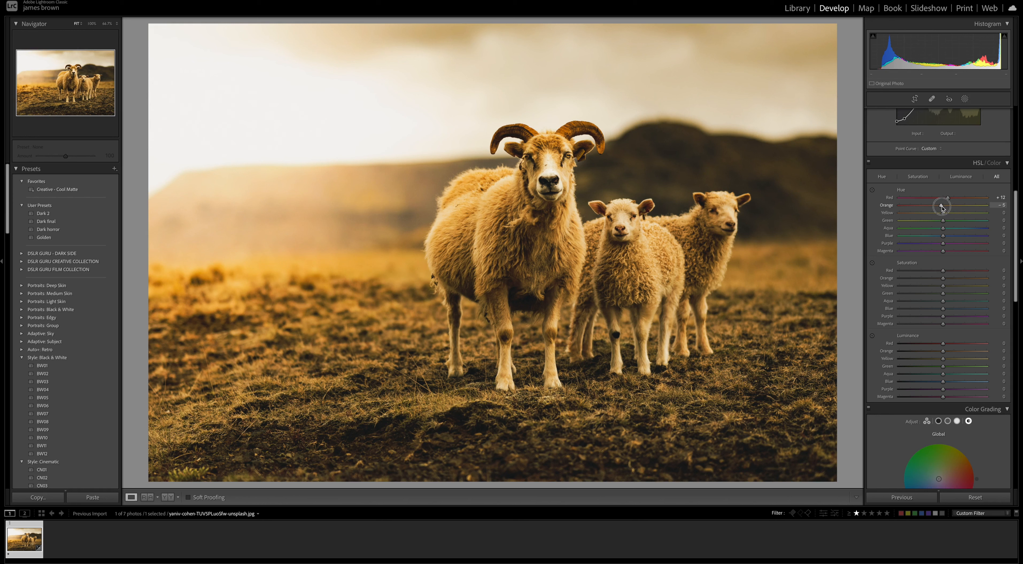
{"action": "left_click_drag", "start_coordinate": [942, 206], "coordinate": [933, 224]}
{"action": "left_click_drag", "start_coordinate": [932, 222], "coordinate": [932, 223]}
{"action": "left_click_drag", "start_coordinate": [943, 237], "coordinate": [946, 236]}
{"action": "left_click", "coordinate": [946, 237]}
Lower the HSL saturation of red and the other warm colors, and set Green to -44, Aqua to -20 and Blue to -79
{"action": "scroll", "coordinate": [941, 258], "scroll_direction": "down", "scroll_amount": 3}
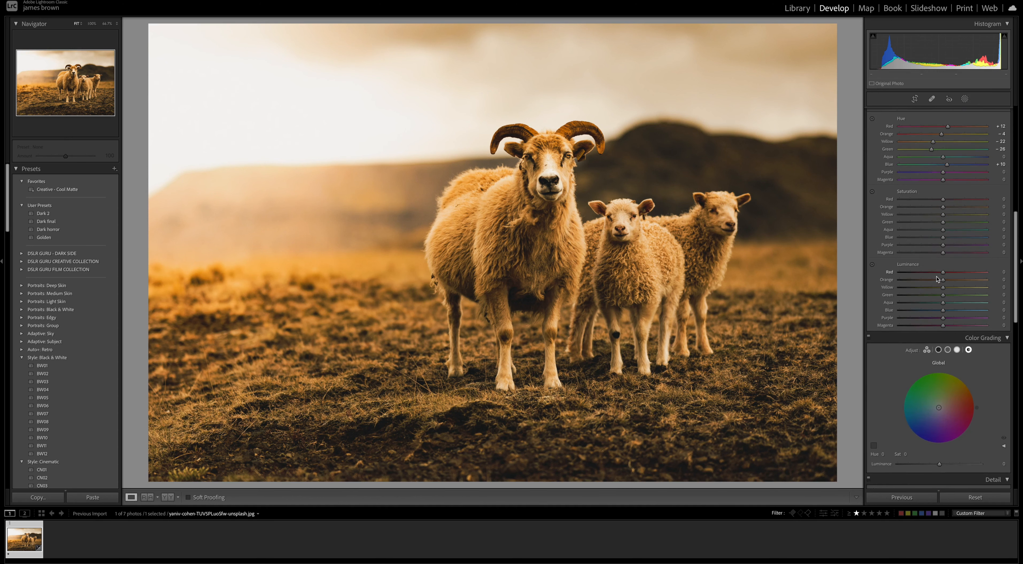
{"action": "scroll", "coordinate": [936, 277], "scroll_direction": "down", "scroll_amount": 1}
{"action": "left_click_drag", "start_coordinate": [942, 189], "coordinate": [941, 190]}
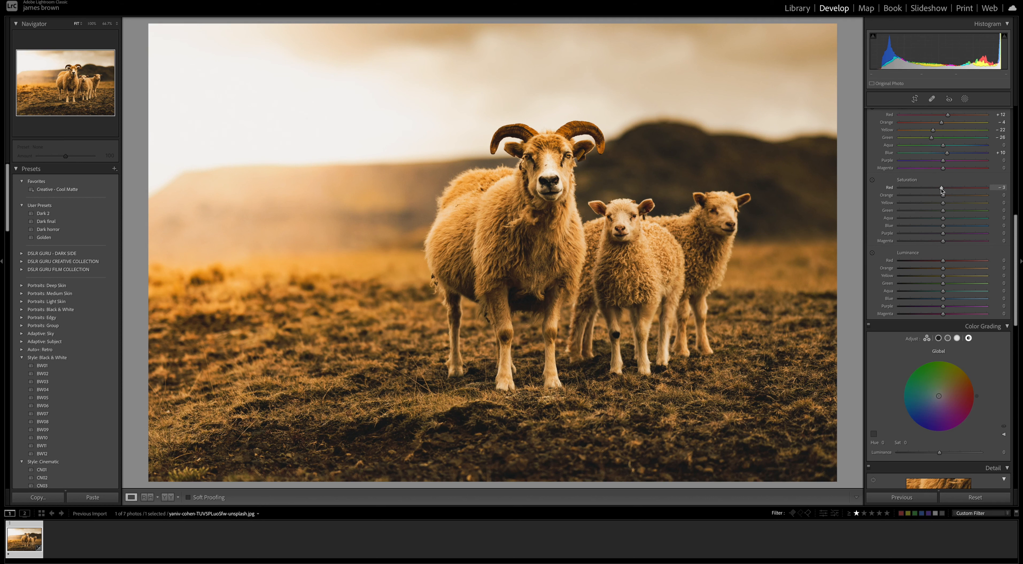
{"action": "left_click_drag", "start_coordinate": [942, 196], "coordinate": [935, 197]}
{"action": "mouse_move", "coordinate": [935, 198]}
{"action": "left_mouse_down"}
{"action": "mouse_move", "coordinate": [942, 203]}
{"action": "mouse_move", "coordinate": [924, 204]}
{"action": "mouse_move", "coordinate": [942, 211]}
{"action": "mouse_move", "coordinate": [924, 211]}
{"action": "left_mouse_up"}
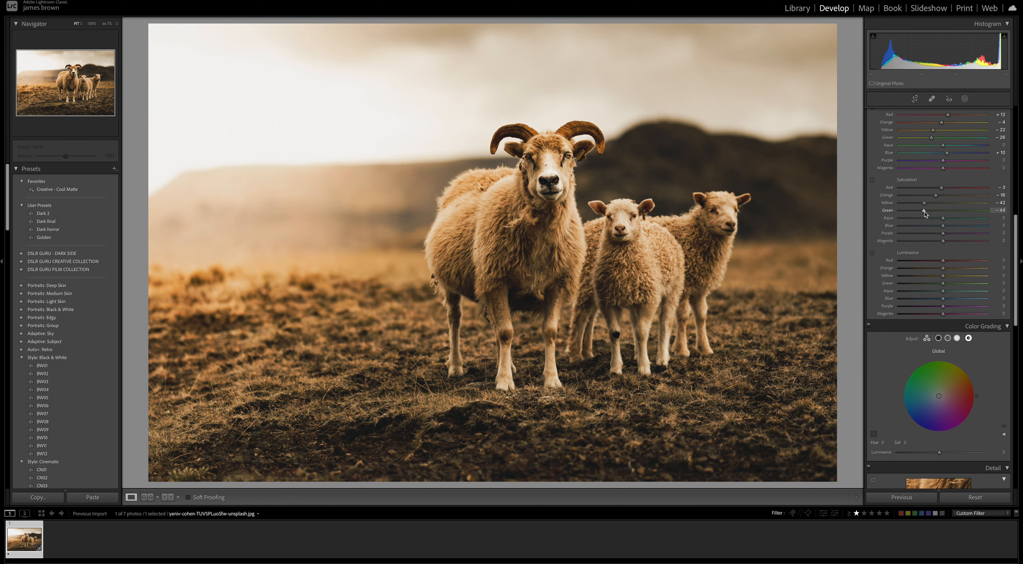
{"action": "left_click_drag", "start_coordinate": [943, 219], "coordinate": [909, 227]}
Darken the HSL luminance: Red -10, Orange -16, Yellow -32, Green -48, Aqua -14 and Blue -43
{"action": "scroll", "coordinate": [912, 197], "scroll_direction": "down", "scroll_amount": 3}
{"action": "scroll", "coordinate": [912, 197], "scroll_direction": "down", "scroll_amount": 1}
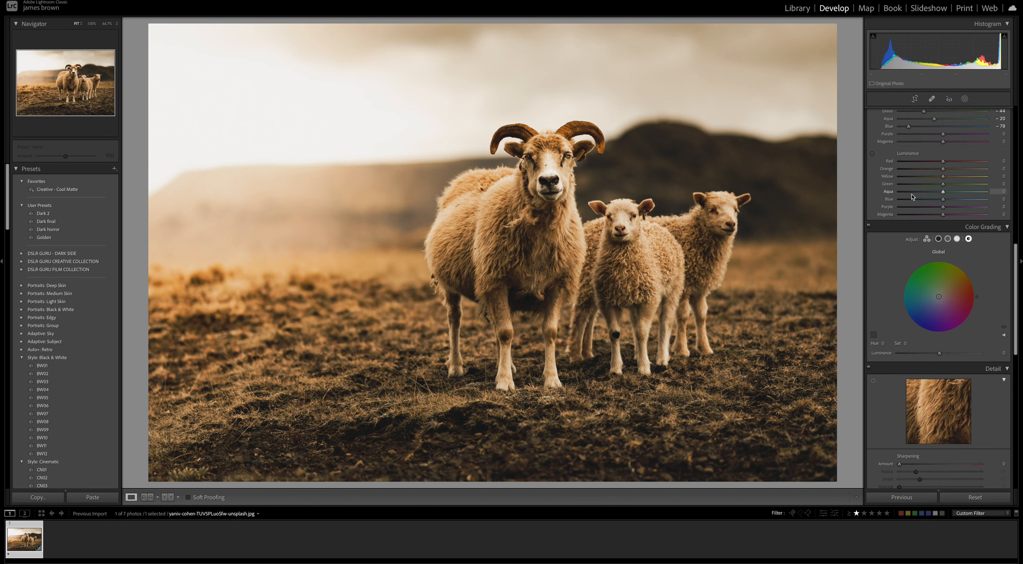
{"action": "left_click_drag", "start_coordinate": [943, 161], "coordinate": [938, 164]}
{"action": "left_click_drag", "start_coordinate": [943, 170], "coordinate": [924, 186]}
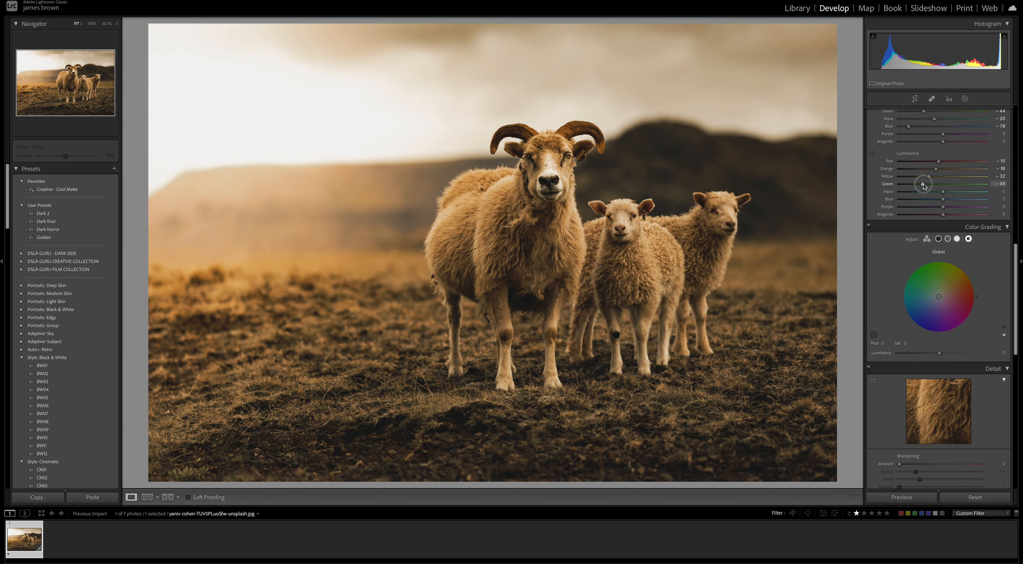
{"action": "left_click_drag", "start_coordinate": [922, 186], "coordinate": [922, 186]}
{"action": "left_click_drag", "start_coordinate": [944, 194], "coordinate": [936, 196]}
{"action": "mouse_move", "coordinate": [943, 199]}
{"action": "left_mouse_down"}
{"action": "mouse_move", "coordinate": [907, 199]}
{"action": "mouse_move", "coordinate": [926, 201]}
{"action": "left_mouse_up"}
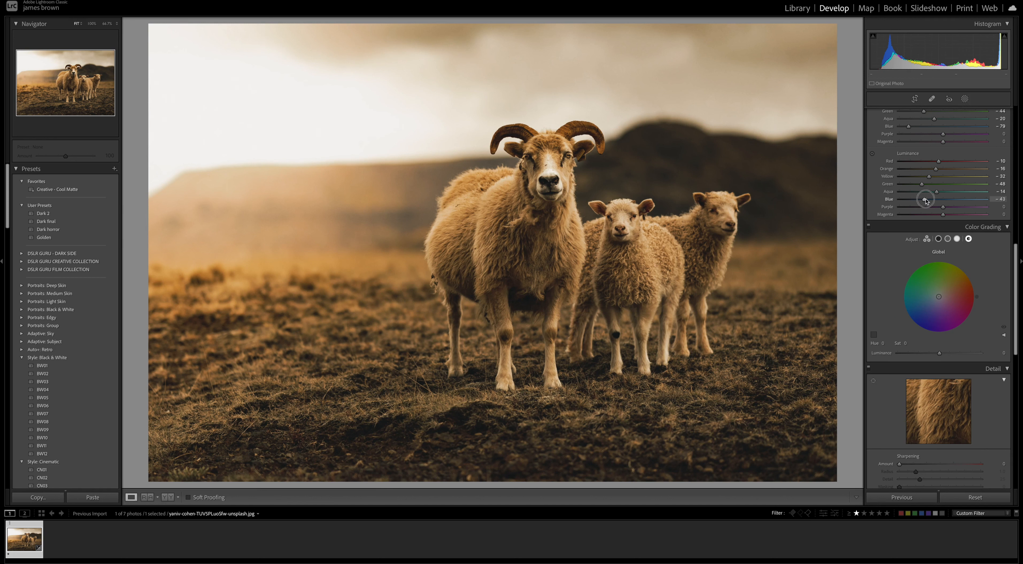
Toggle the HSL adjustments off and on to compare their effect on the photo's colors
{"action": "left_click_drag", "start_coordinate": [926, 200], "coordinate": [925, 199]}
{"action": "scroll", "coordinate": [935, 200], "scroll_direction": "up", "scroll_amount": 5}
{"action": "left_click", "coordinate": [869, 213]}
{"action": "left_click", "coordinate": [869, 214]}
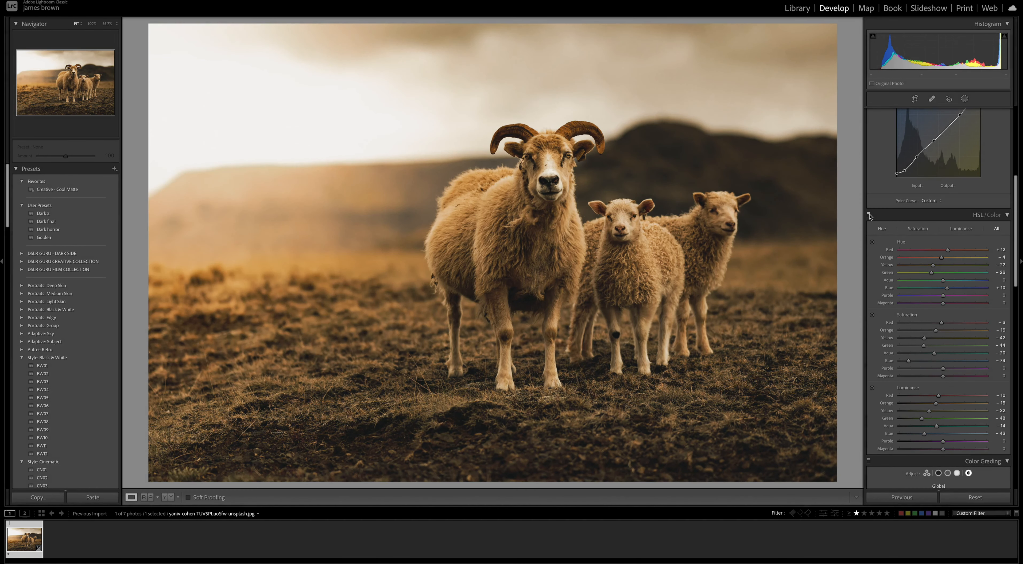
{"action": "left_click", "coordinate": [869, 215]}
{"action": "left_click", "coordinate": [869, 216]}
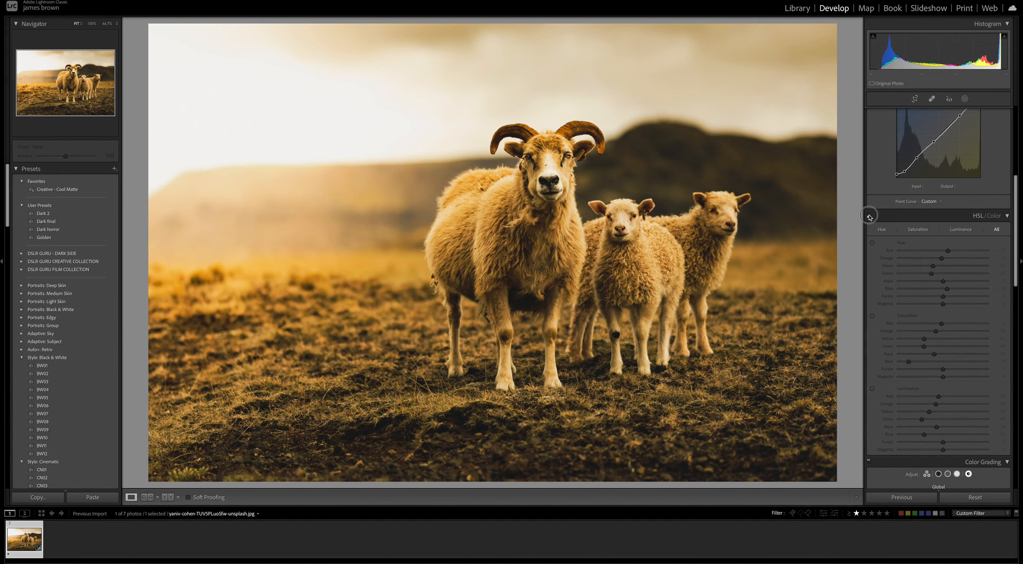
{"action": "left_click", "coordinate": [869, 217]}
{"action": "left_click", "coordinate": [869, 218]}
{"action": "left_click", "coordinate": [869, 218]}
{"action": "left_click", "coordinate": [869, 218]}
Tint the Color Grading shadows blue with hue 223 and saturation 26
{"action": "scroll", "coordinate": [943, 266], "scroll_direction": "down", "scroll_amount": 3}
{"action": "scroll", "coordinate": [943, 267], "scroll_direction": "down", "scroll_amount": 5}
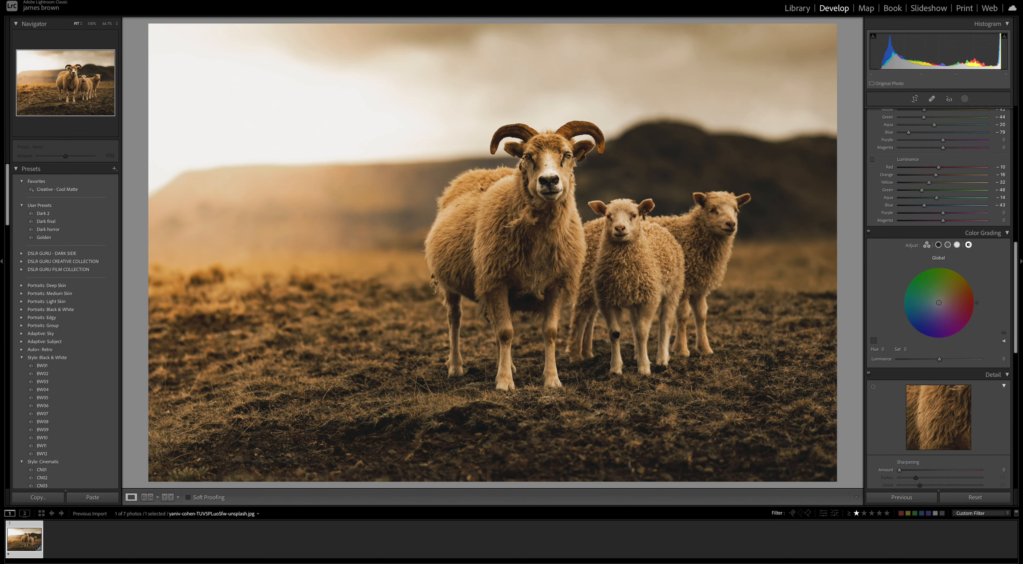
{"action": "scroll", "coordinate": [939, 278], "scroll_direction": "down", "scroll_amount": 1}
{"action": "left_click", "coordinate": [939, 227]}
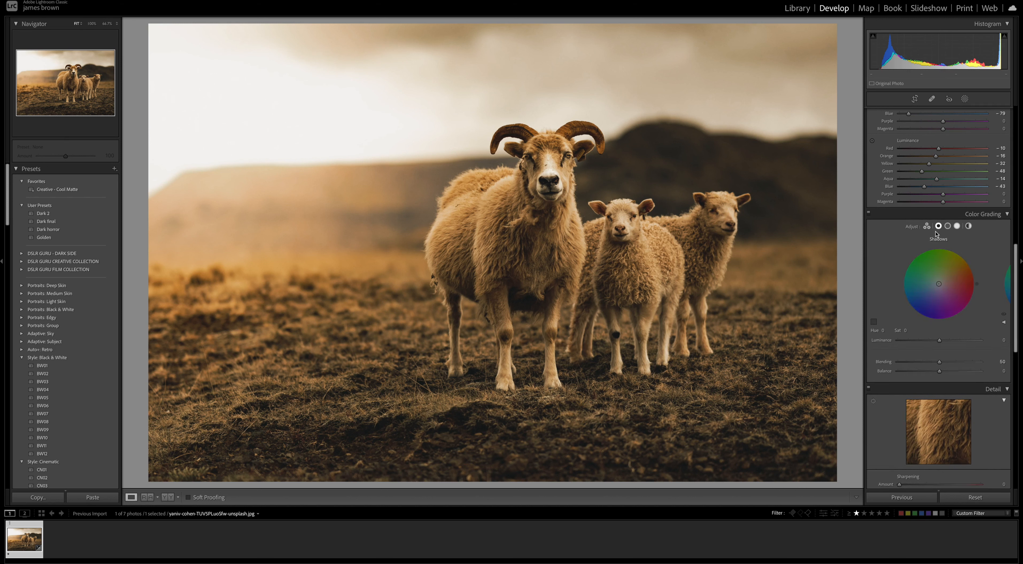
{"action": "mouse_move", "coordinate": [939, 285]}
{"action": "left_mouse_down"}
{"action": "mouse_move", "coordinate": [976, 282]}
{"action": "mouse_move", "coordinate": [972, 265]}
{"action": "mouse_move", "coordinate": [973, 297]}
{"action": "mouse_move", "coordinate": [955, 318]}
{"action": "mouse_move", "coordinate": [911, 310]}
{"action": "left_mouse_up"}
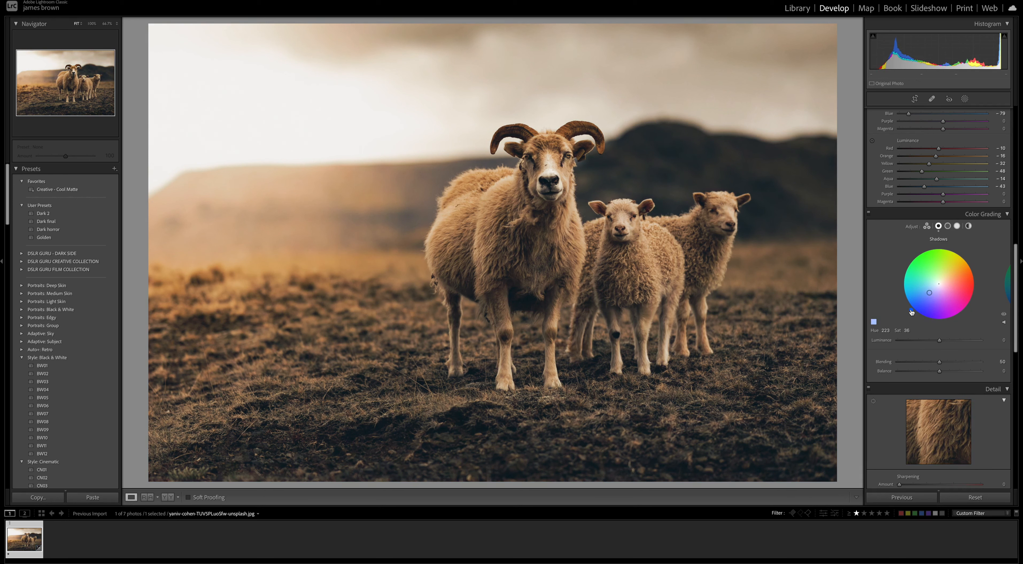
{"action": "left_click_drag", "start_coordinate": [928, 300], "coordinate": [926, 302]}
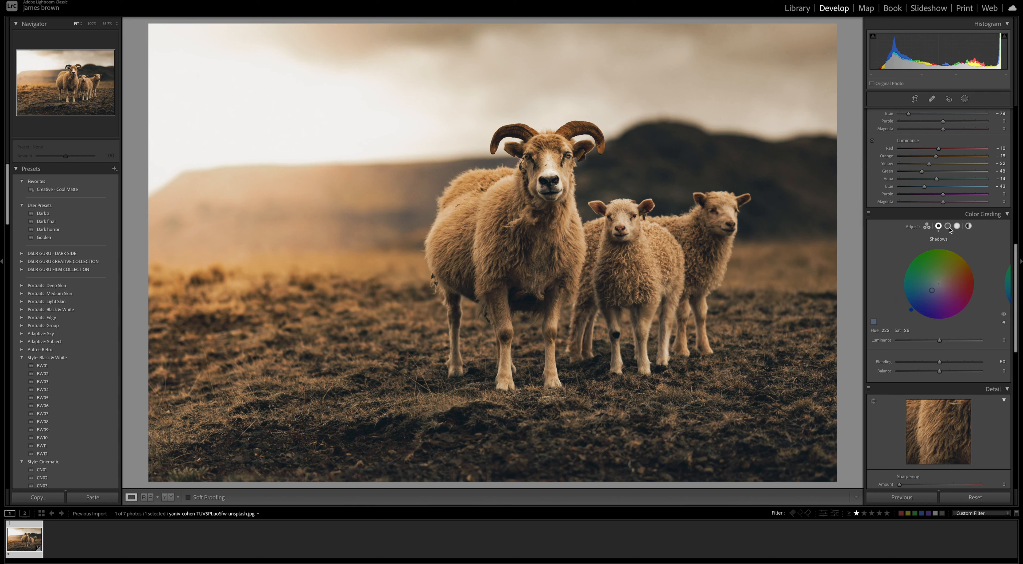
Tint the Color Grading midtones blue with saturation 51
{"action": "left_click", "coordinate": [949, 227]}
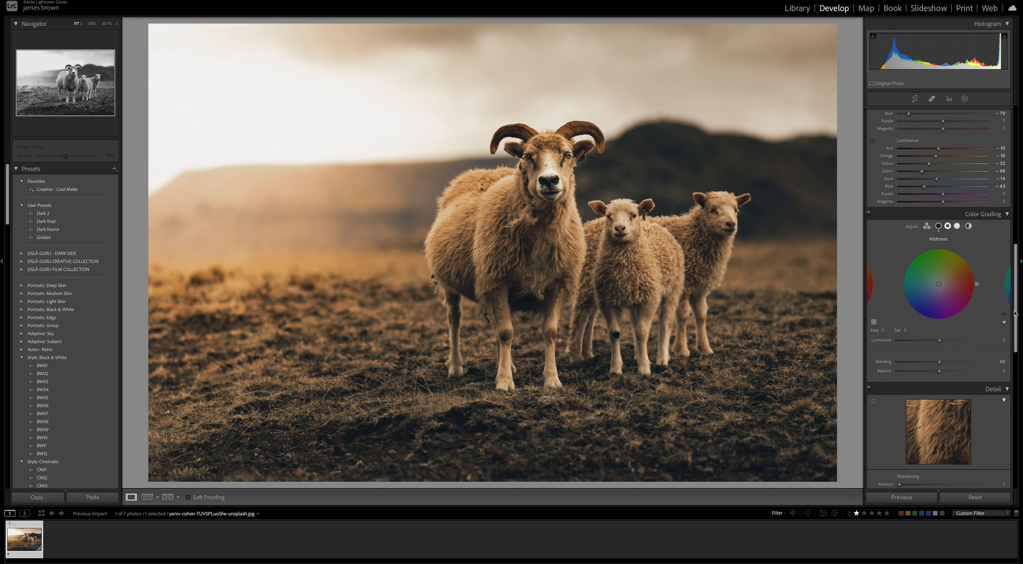
{"action": "left_click_drag", "start_coordinate": [976, 284], "coordinate": [910, 310]}
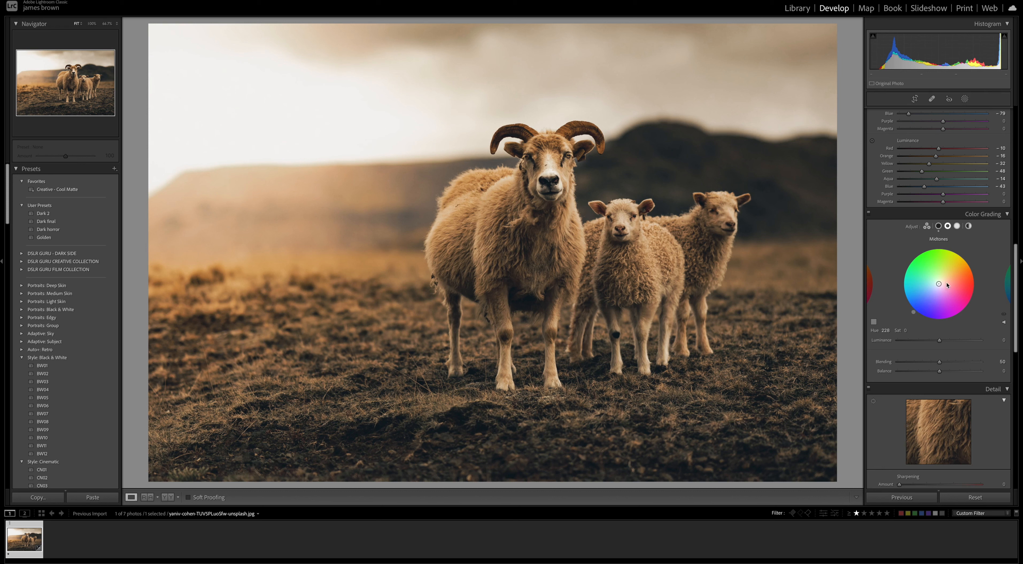
{"action": "left_click_drag", "start_coordinate": [939, 284], "coordinate": [928, 298]}
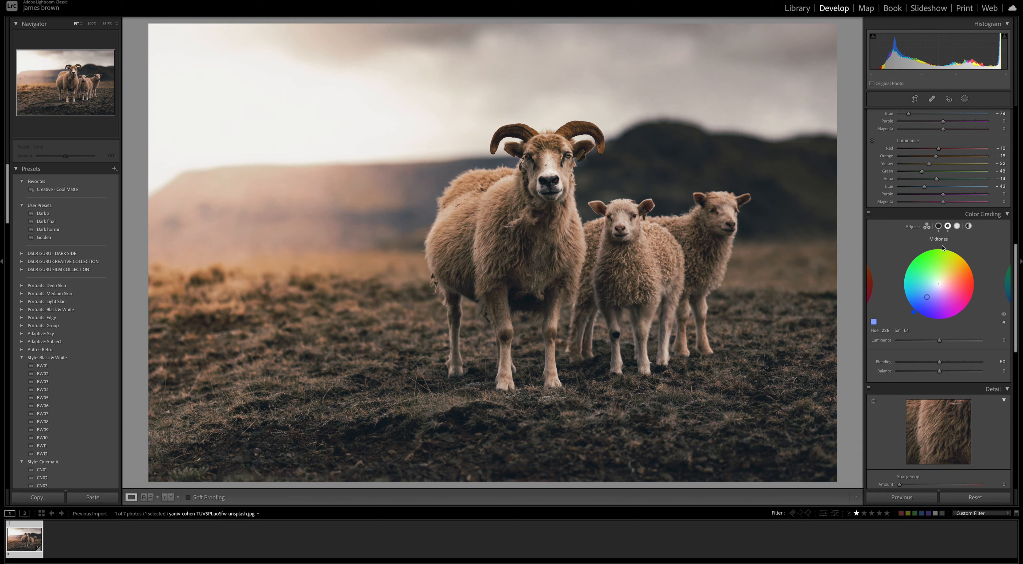
Tint the Color Grading highlights yellow with hue 63 and saturation 16, and set Blending to 63 and Balance to +16
{"action": "left_click", "coordinate": [957, 225]}
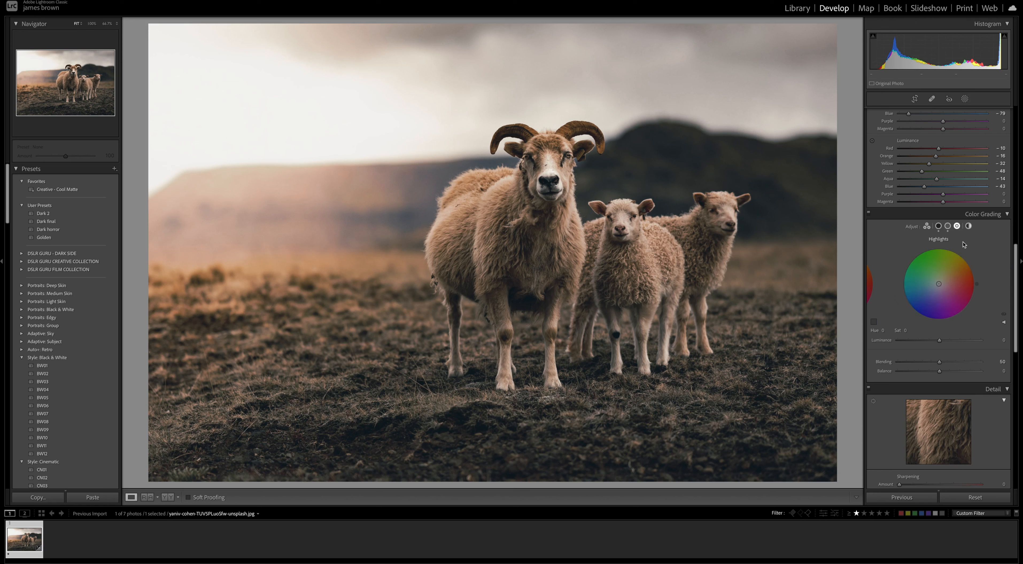
{"action": "left_click_drag", "start_coordinate": [976, 284], "coordinate": [976, 278]}
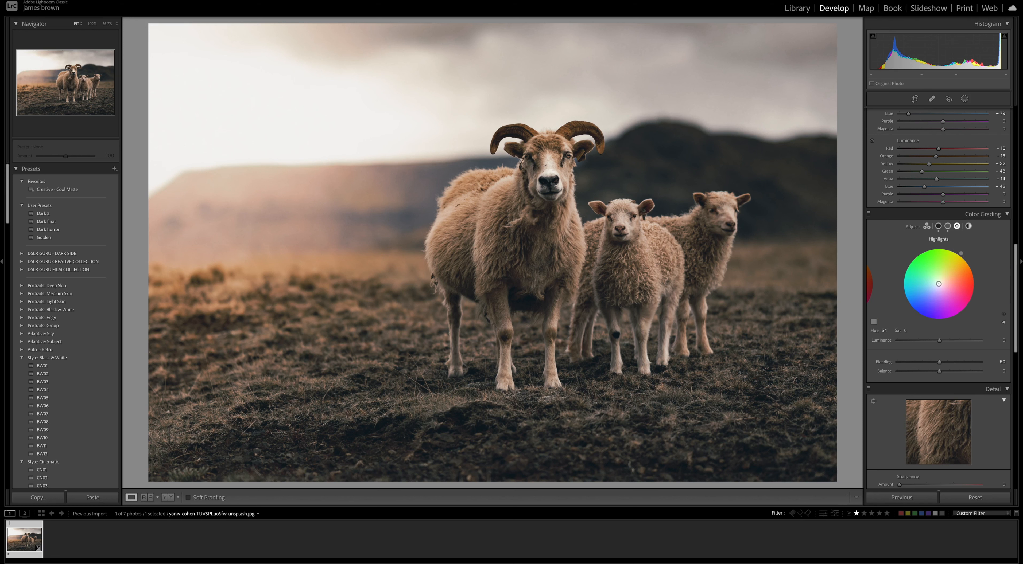
{"action": "left_click_drag", "start_coordinate": [938, 283], "coordinate": [940, 283]}
{"action": "left_click_drag", "start_coordinate": [941, 284], "coordinate": [941, 281]}
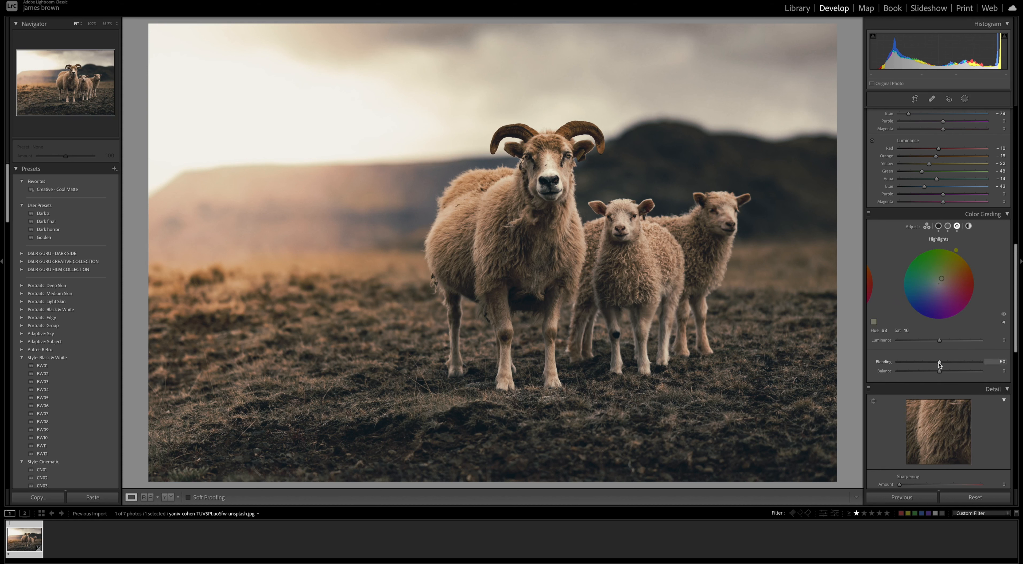
{"action": "mouse_move", "coordinate": [939, 363]}
{"action": "left_mouse_down"}
{"action": "mouse_move", "coordinate": [950, 363]}
{"action": "mouse_move", "coordinate": [946, 372]}
{"action": "left_mouse_up"}
Set the Color Grading luminance to about -16 for the shadows and +30 for the midtones
{"action": "left_click", "coordinate": [938, 229]}
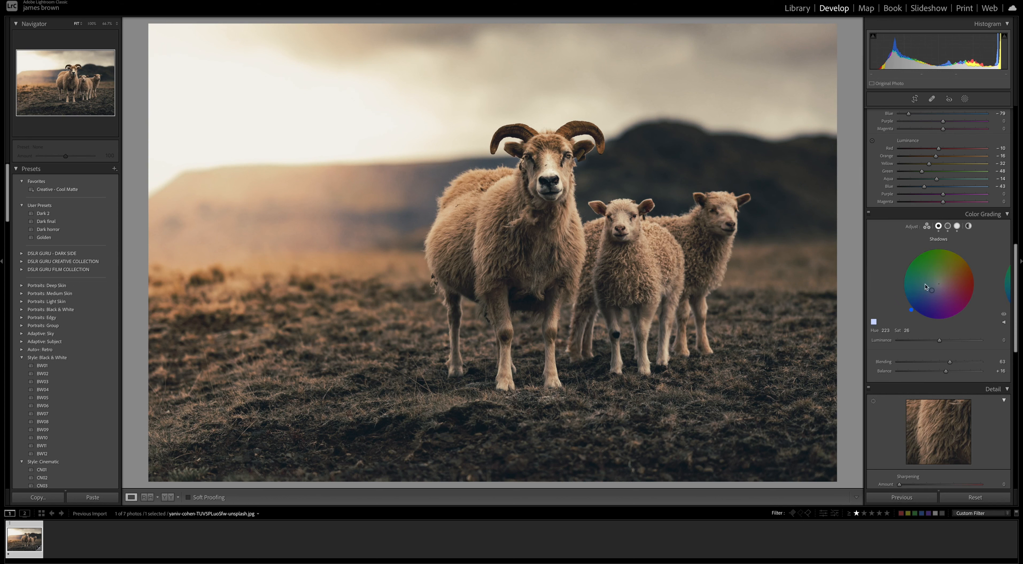
{"action": "left_click", "coordinate": [952, 341]}
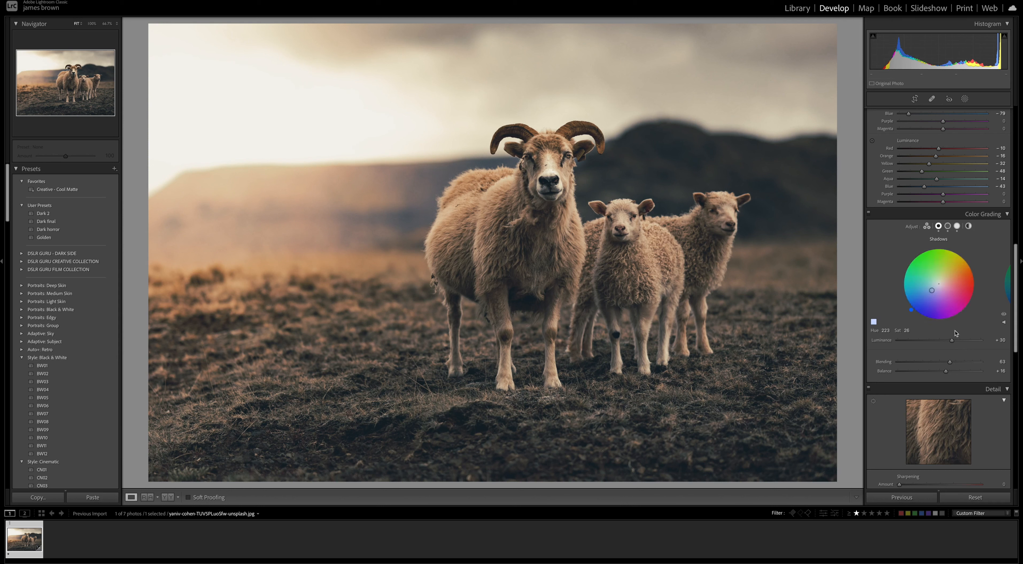
{"action": "left_click", "coordinate": [953, 341]}
{"action": "left_click_drag", "start_coordinate": [952, 342], "coordinate": [933, 342]}
{"action": "left_click", "coordinate": [932, 342]}
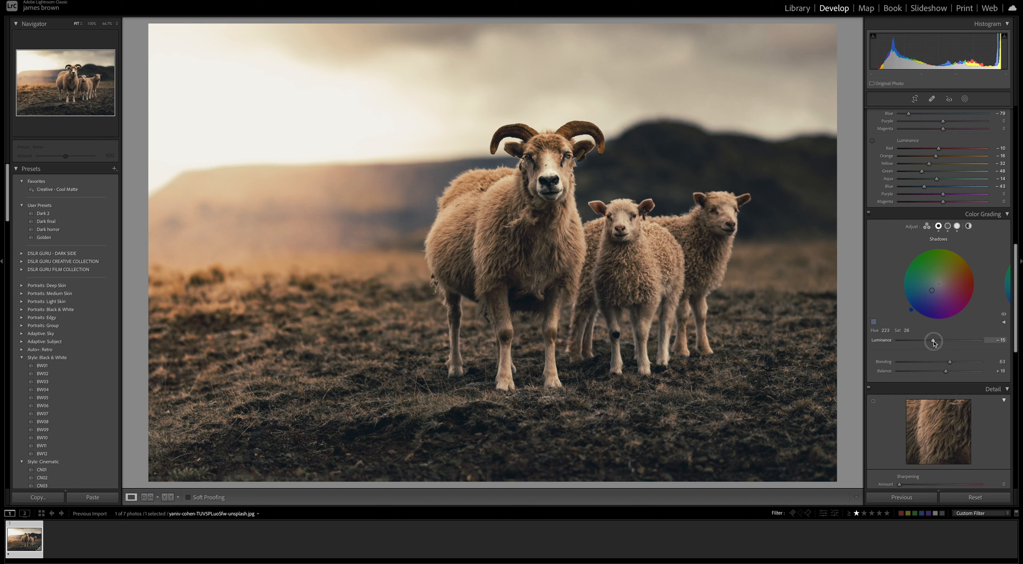
{"action": "left_click", "coordinate": [948, 226]}
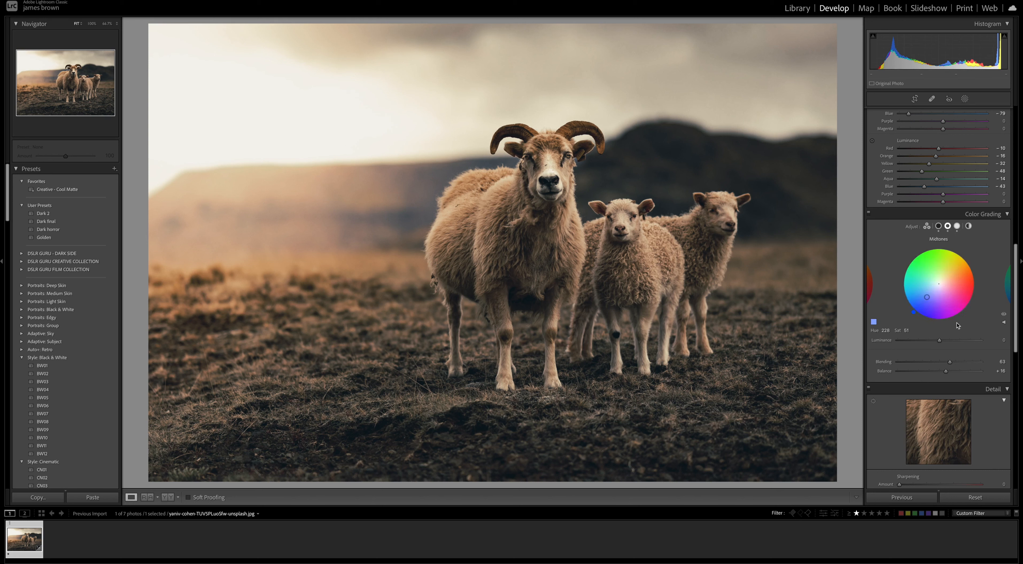
{"action": "left_click_drag", "start_coordinate": [939, 341], "coordinate": [952, 343]}
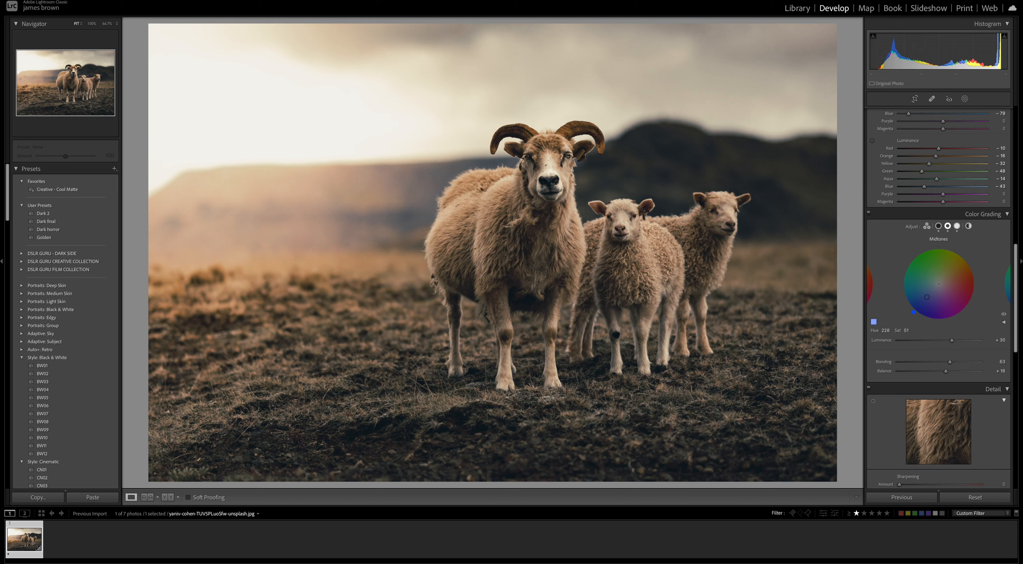
Add a global Color Grading tint with hue 41 and saturation 29, and lower its luminance to -58
{"action": "left_click", "coordinate": [968, 225]}
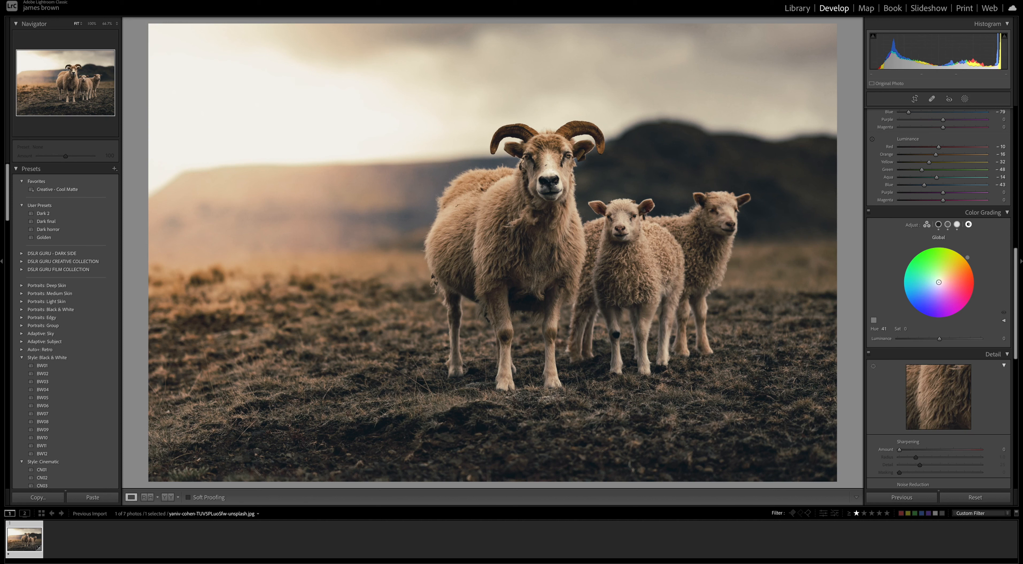
{"action": "left_click_drag", "start_coordinate": [939, 282], "coordinate": [945, 276]}
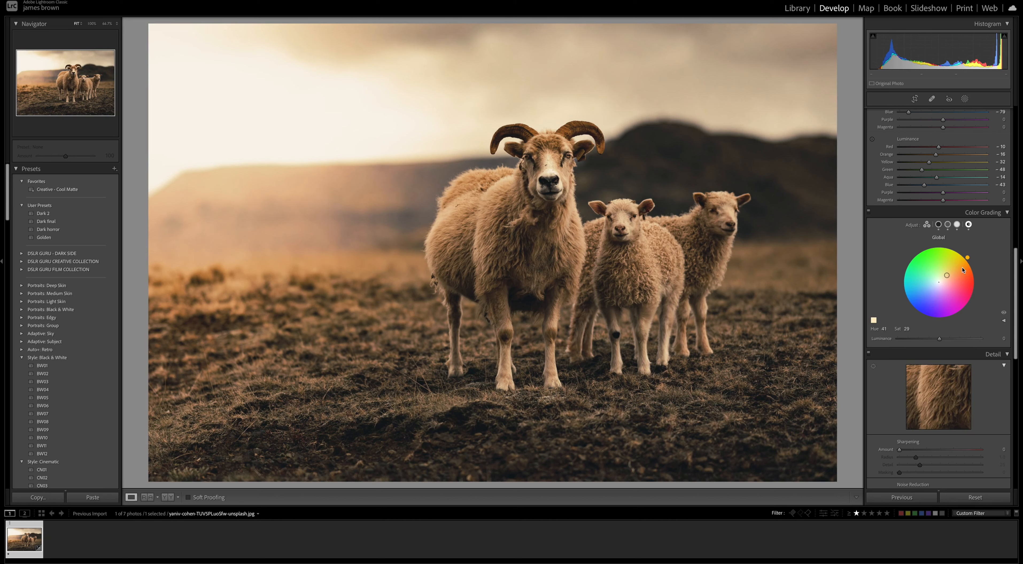
{"action": "left_click_drag", "start_coordinate": [940, 340], "coordinate": [913, 340]}
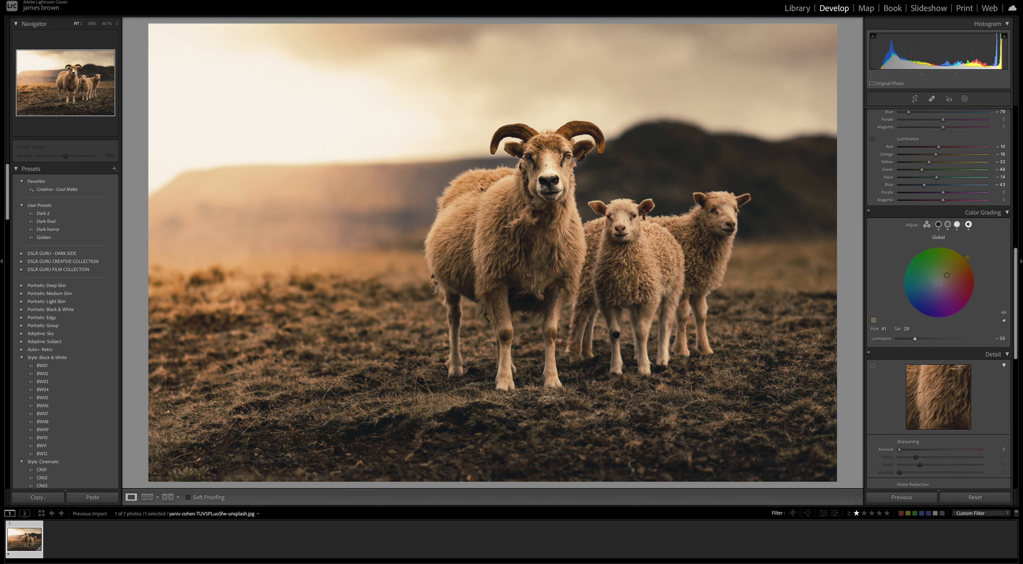
Sharpen the photo with Amount 30, Detail 50 and Masking 89, and set luminance and color noise reduction to 15
{"action": "scroll", "coordinate": [1002, 330], "scroll_direction": "down", "scroll_amount": 8}
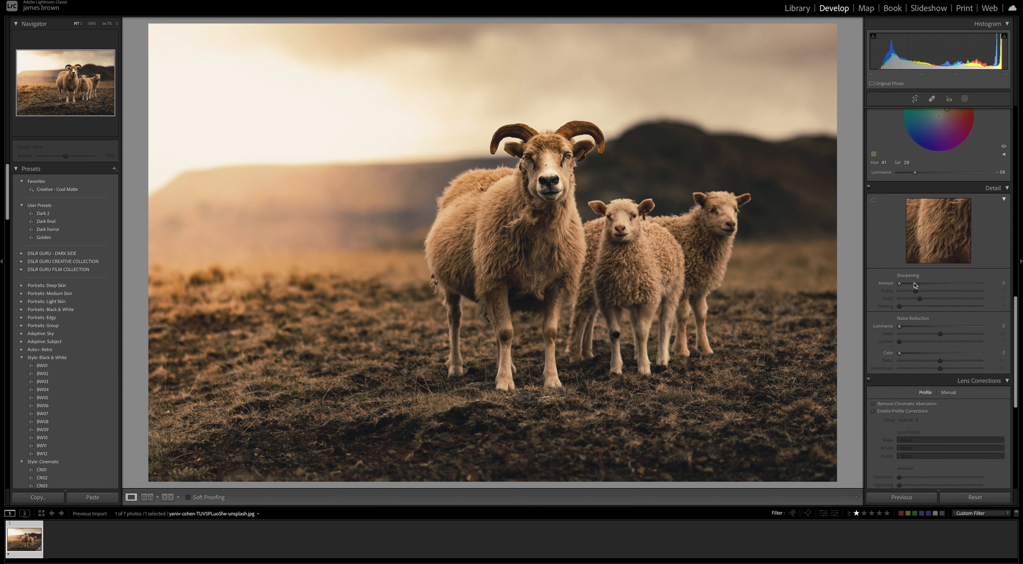
{"action": "left_click_drag", "start_coordinate": [899, 283], "coordinate": [973, 311]}
{"action": "left_click_drag", "start_coordinate": [914, 289], "coordinate": [916, 289]}
{"action": "left_click_drag", "start_coordinate": [899, 326], "coordinate": [912, 356]}
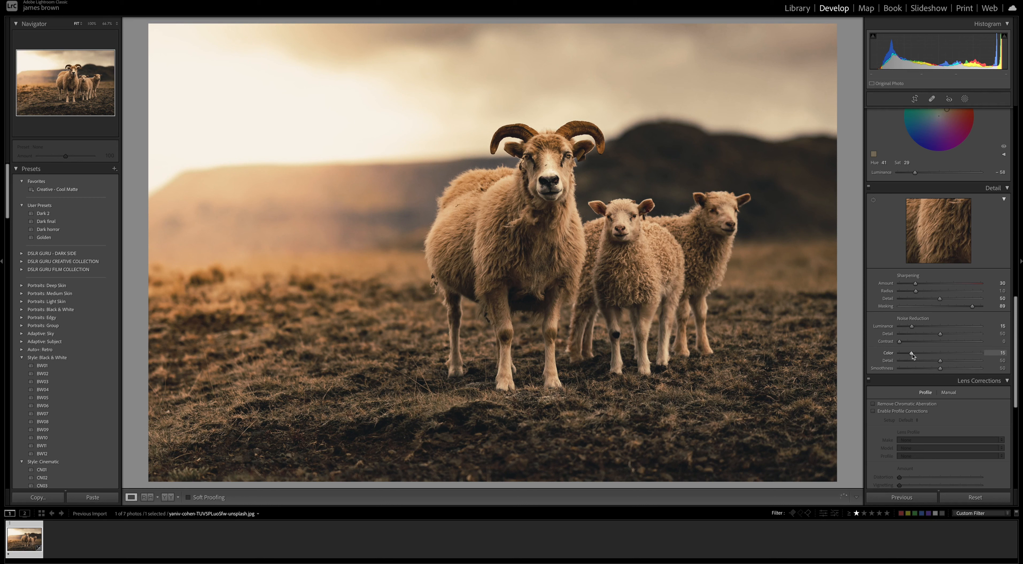
Darken the photo's edges with a post-crop vignette Amount of -21
{"action": "scroll", "coordinate": [913, 356], "scroll_direction": "down", "scroll_amount": 5}
{"action": "scroll", "coordinate": [912, 356], "scroll_direction": "down", "scroll_amount": 3}
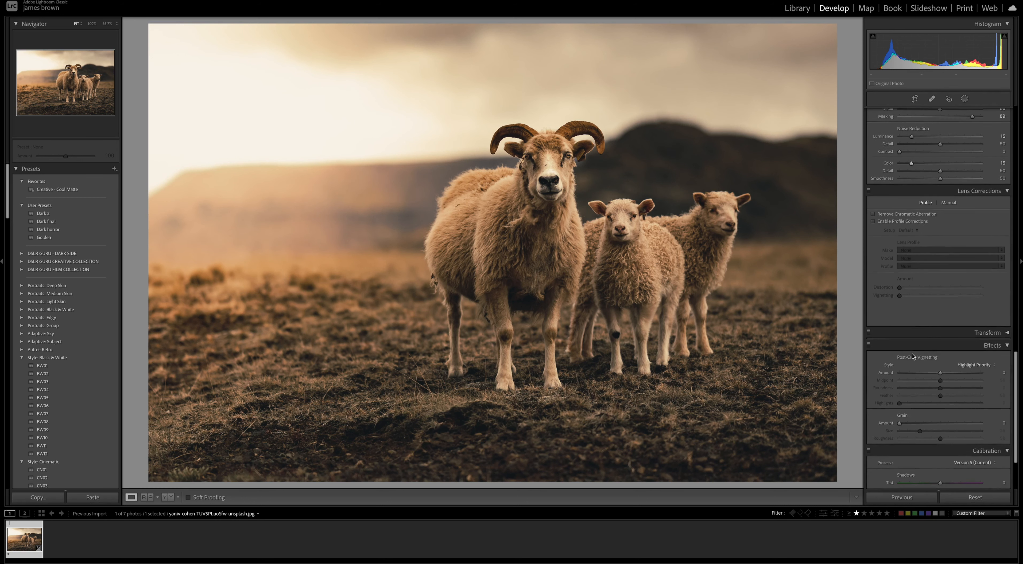
{"action": "scroll", "coordinate": [940, 348], "scroll_direction": "down", "scroll_amount": 2}
{"action": "left_click_drag", "start_coordinate": [940, 325], "coordinate": [932, 327]}
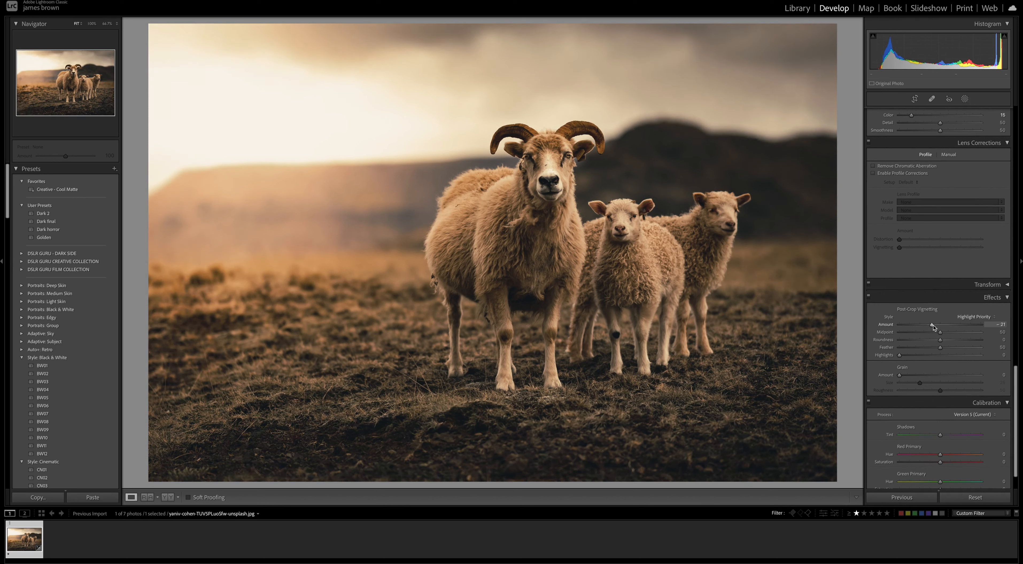
Compare the original and edited photo side by side, and return to the single-photo view
{"action": "scroll", "coordinate": [932, 326], "scroll_direction": "up", "scroll_amount": 5}
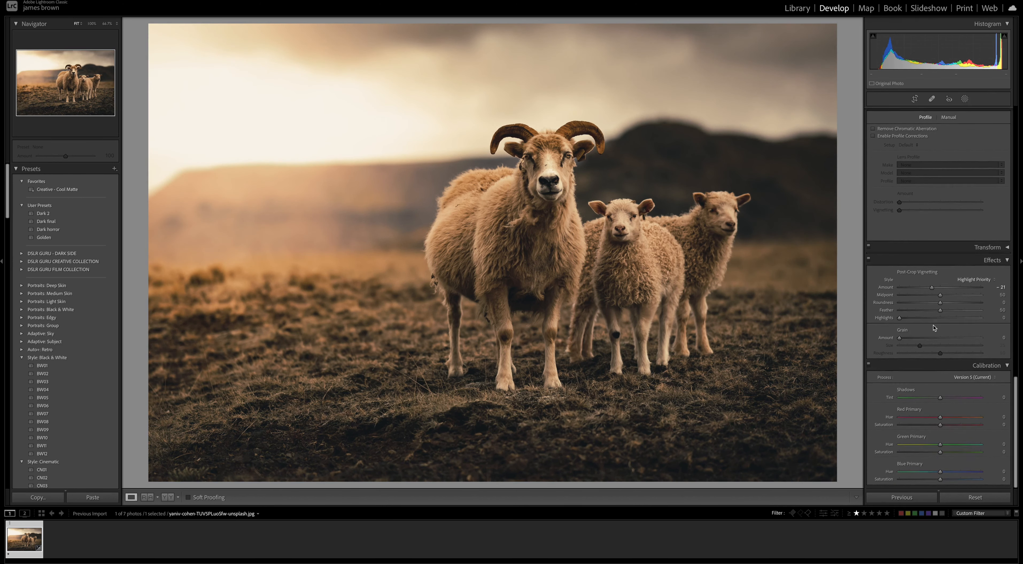
{"action": "scroll", "coordinate": [933, 327], "scroll_direction": "up", "scroll_amount": 20}
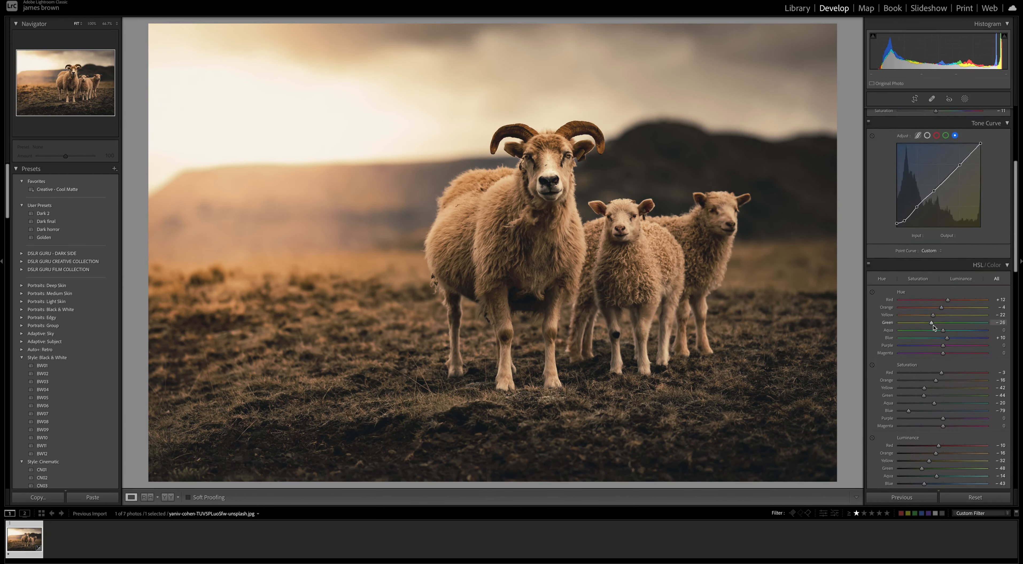
{"action": "scroll", "coordinate": [933, 325], "scroll_direction": "up", "scroll_amount": 3}
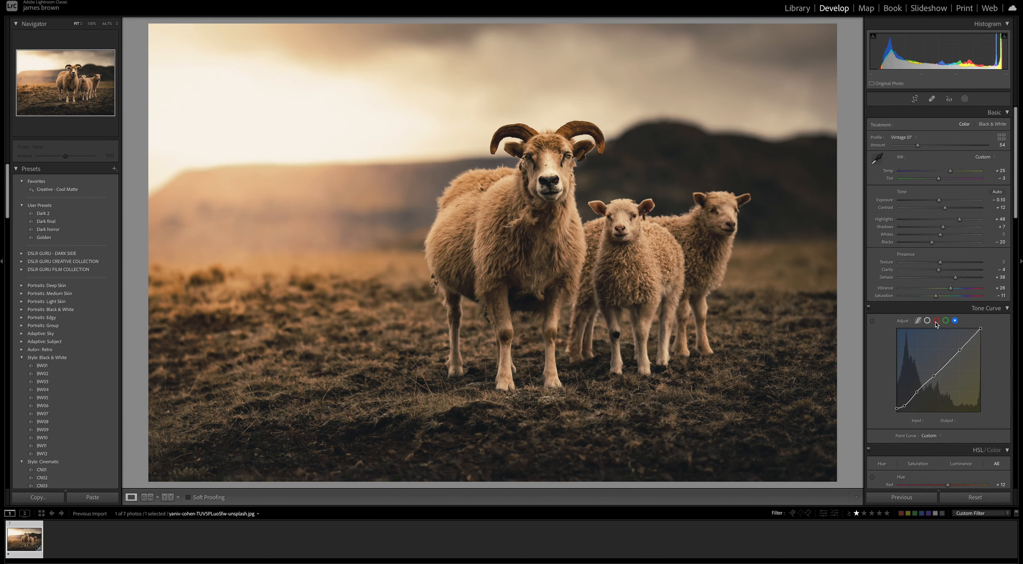
{"action": "key", "text": "y"}
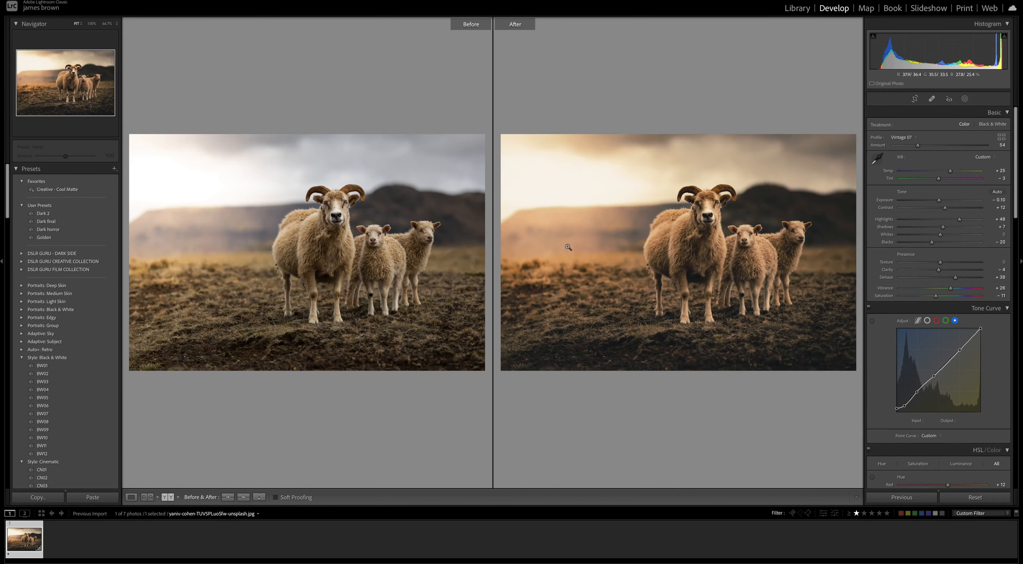
{"action": "key", "text": "y"}
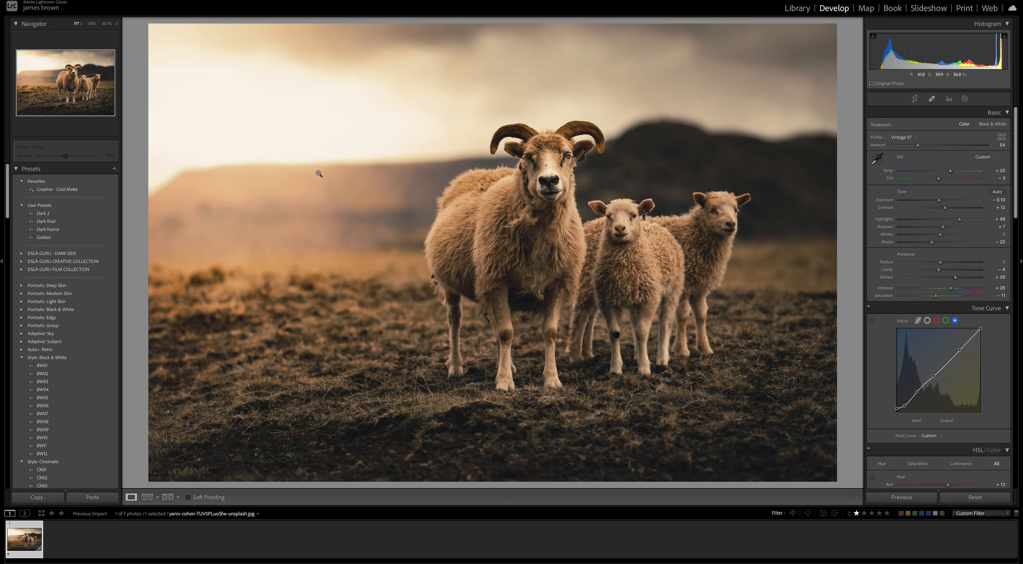
Create a radial gradient mask across the sheep and set its Feather to 100
{"action": "left_click", "coordinate": [965, 99]}
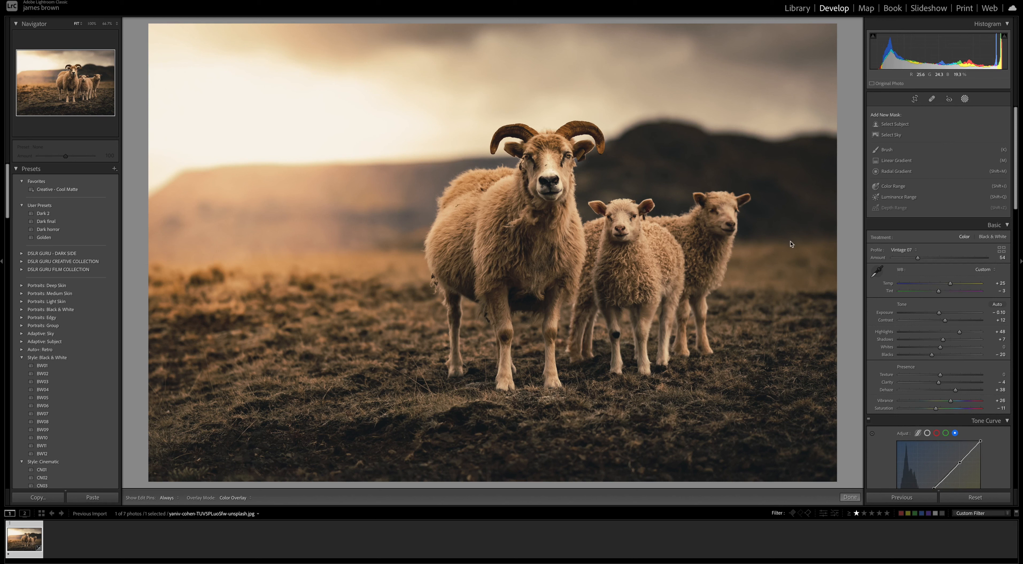
{"action": "left_click", "coordinate": [896, 171]}
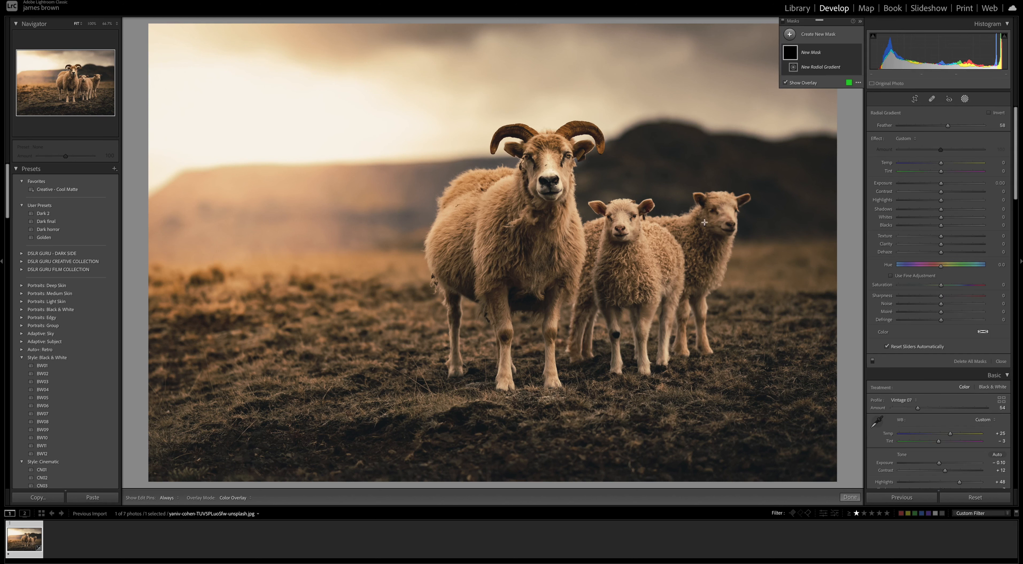
{"action": "left_click_drag", "start_coordinate": [497, 193], "coordinate": [682, 230]}
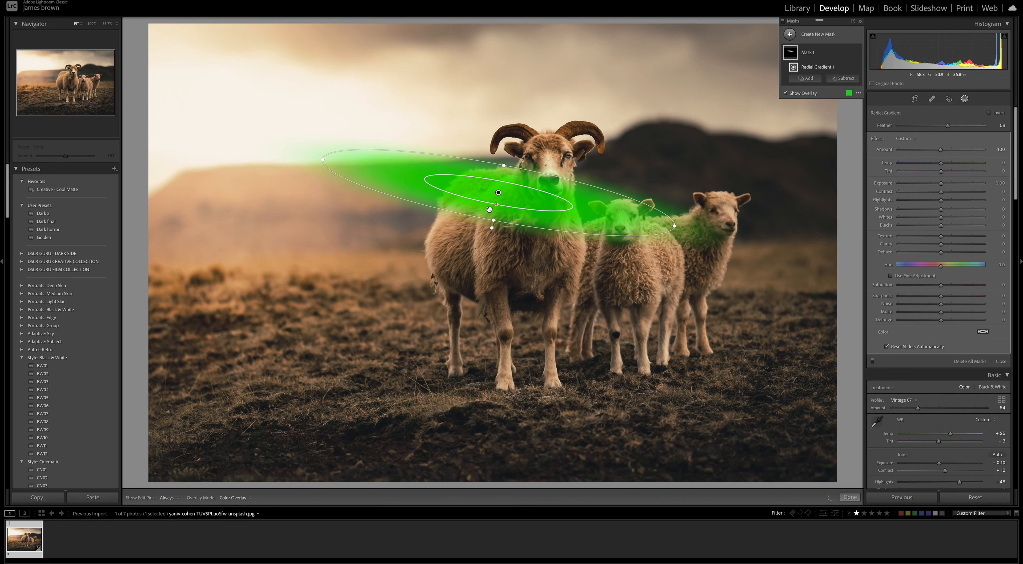
{"action": "left_click_drag", "start_coordinate": [496, 206], "coordinate": [497, 198]}
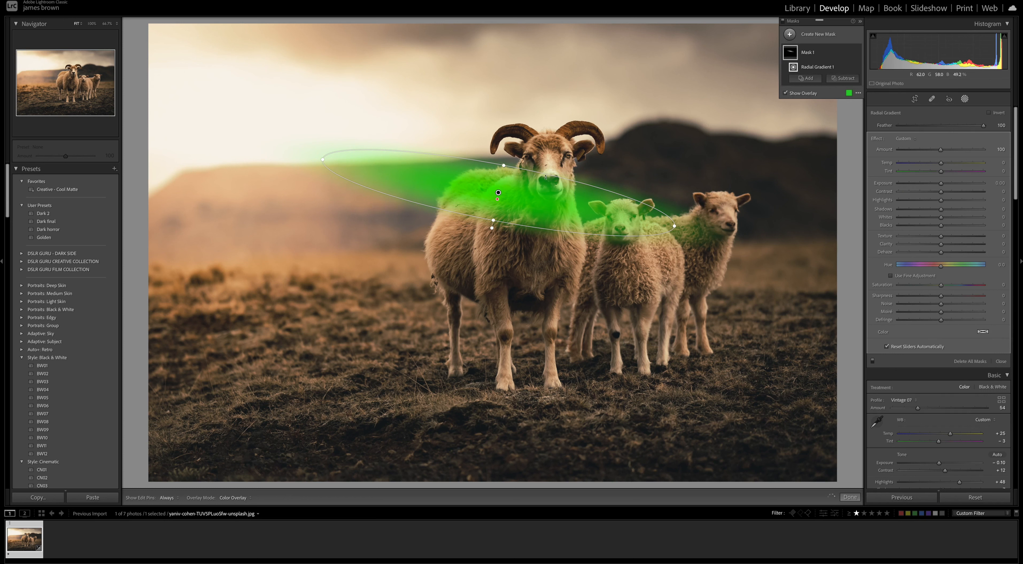
Move and enlarge the radial gradient so the tilted ellipse spans the bright sky and all three sheep's heads
{"action": "left_click_drag", "start_coordinate": [497, 194], "coordinate": [522, 181]}
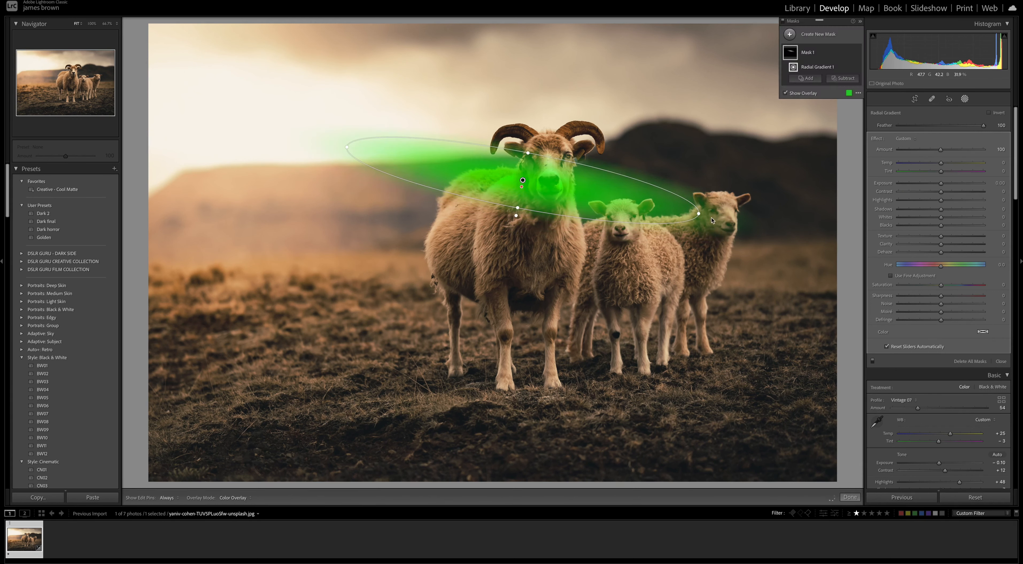
{"action": "left_click_drag", "start_coordinate": [700, 214], "coordinate": [759, 225]}
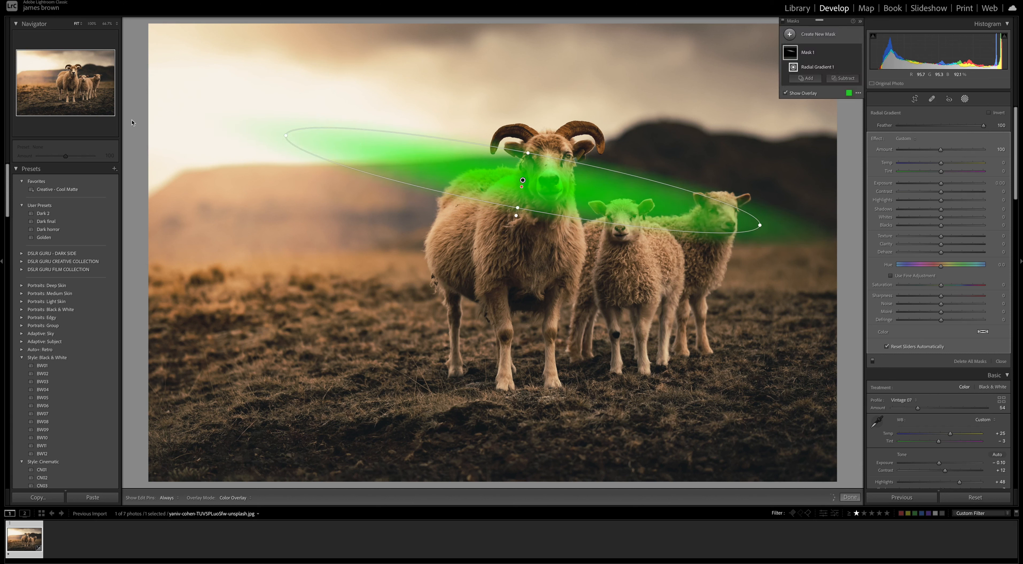
{"action": "left_click_drag", "start_coordinate": [286, 135], "coordinate": [270, 132]}
{"action": "left_click_drag", "start_coordinate": [500, 169], "coordinate": [483, 171]}
{"action": "left_click_drag", "start_coordinate": [500, 210], "coordinate": [497, 229]}
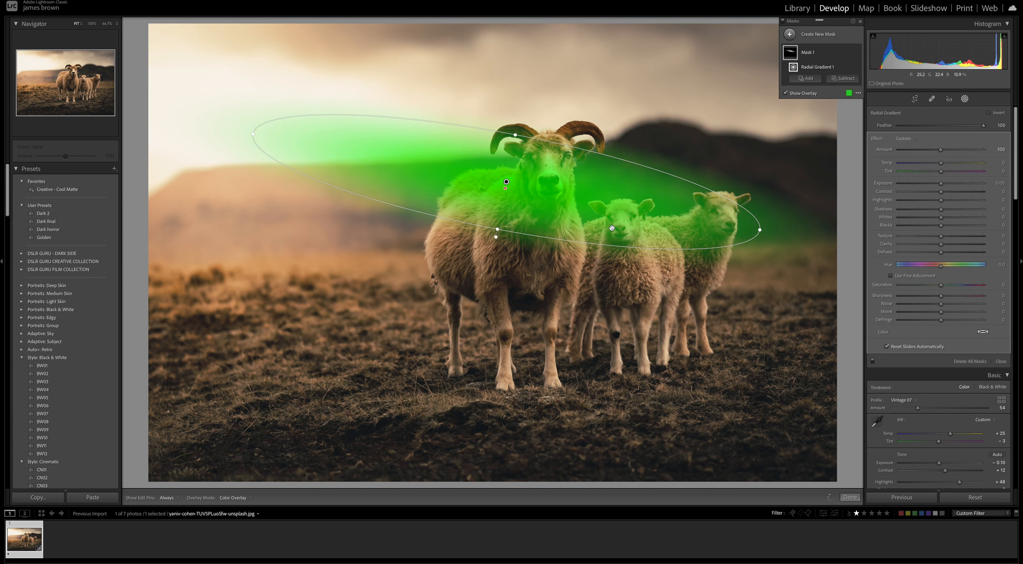
Hide the mask overlay and brighten and warm the masked area with Exposure 0.66, Temp 38 and Highlights 17
{"action": "left_click", "coordinate": [785, 93]}
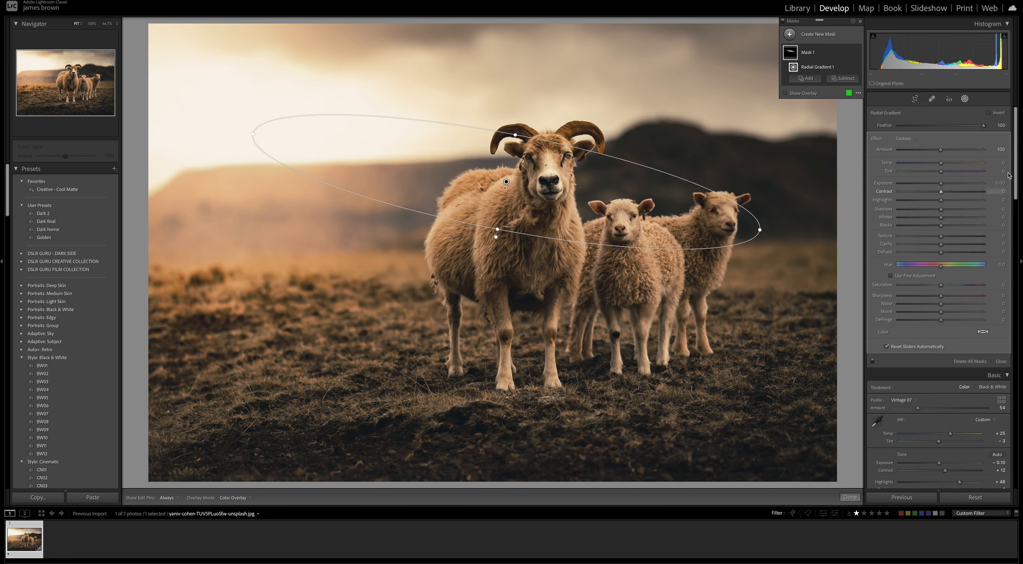
{"action": "left_click", "coordinate": [947, 185]}
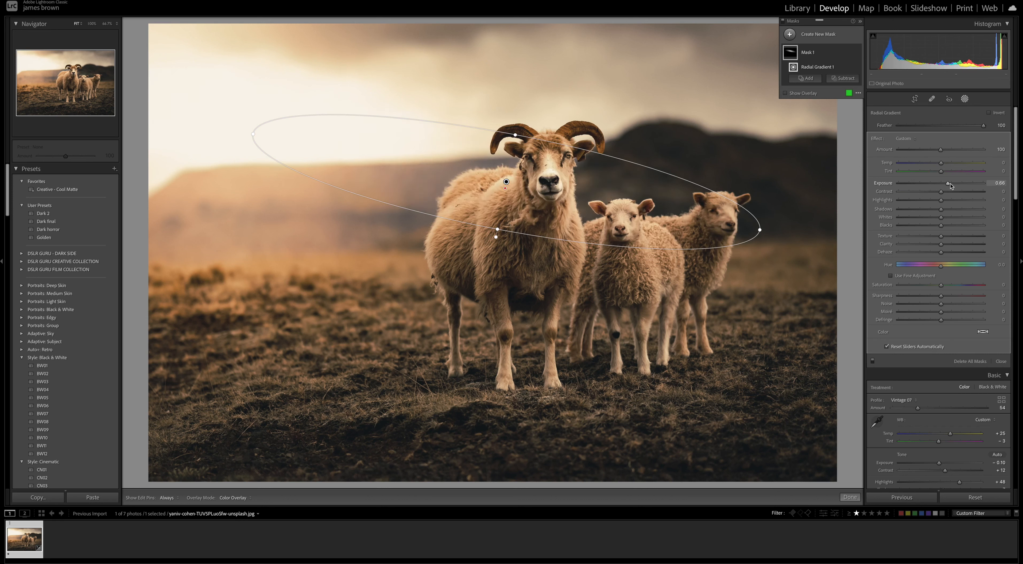
{"action": "left_click", "coordinate": [954, 164]}
{"action": "left_click", "coordinate": [957, 163]}
{"action": "left_click", "coordinate": [955, 201]}
{"action": "mouse_move", "coordinate": [955, 201]}
{"action": "left_mouse_down"}
{"action": "mouse_move", "coordinate": [914, 201]}
{"action": "mouse_move", "coordinate": [949, 202]}
{"action": "left_mouse_up"}
Show the mask overlay and subtract the dark hill behind the two lambs from the mask with a brush
{"action": "left_click", "coordinate": [788, 93]}
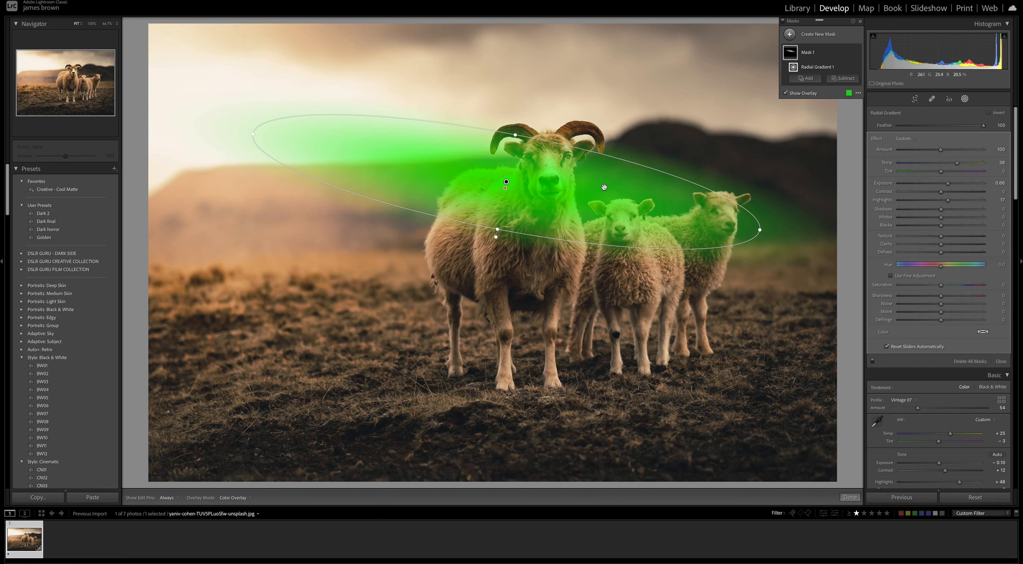
{"action": "left_click", "coordinate": [844, 80]}
{"action": "left_click", "coordinate": [848, 125]}
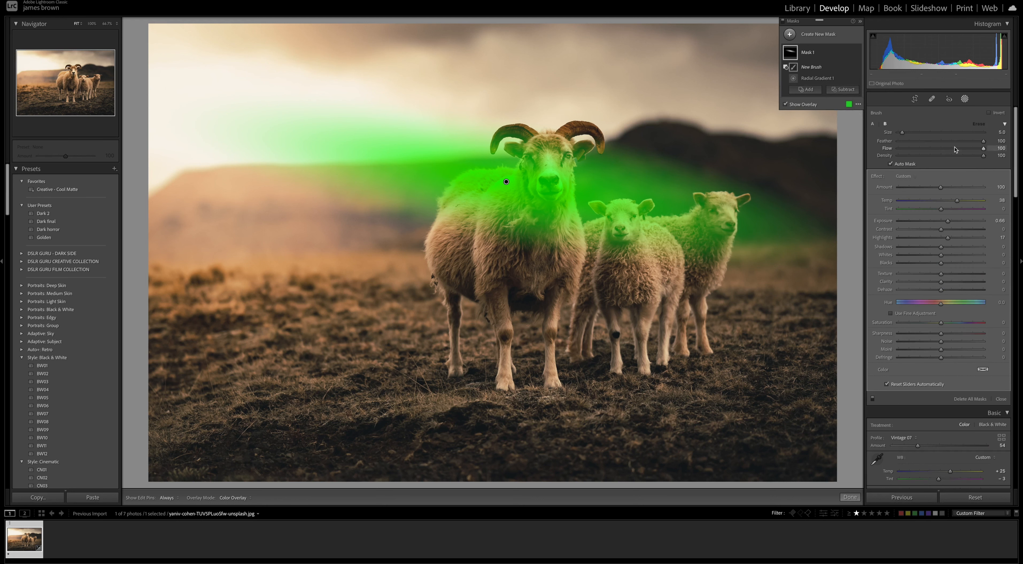
{"action": "key", "text": "h"}
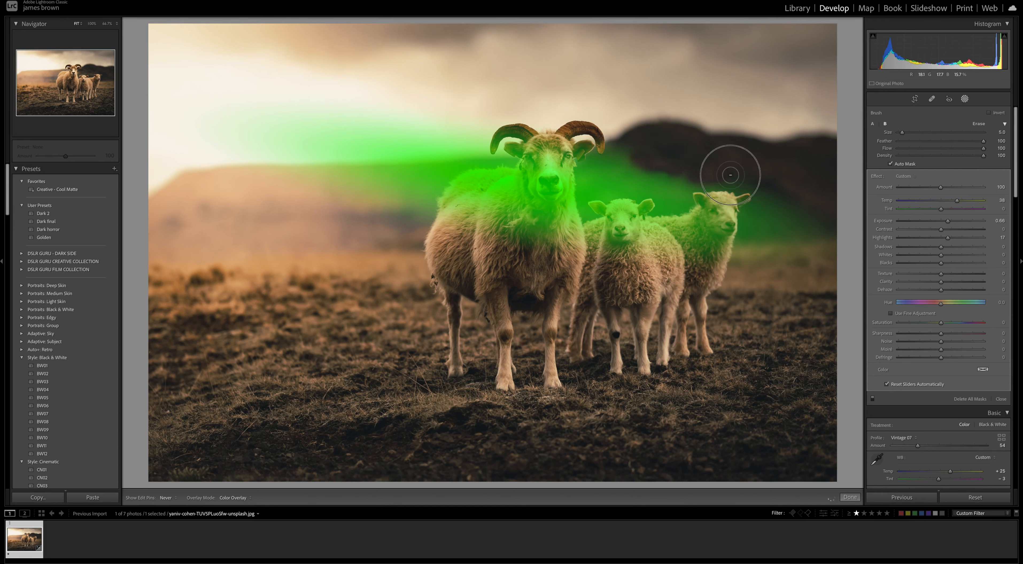
{"action": "mouse_move", "coordinate": [767, 222]}
{"action": "left_mouse_down"}
{"action": "mouse_move", "coordinate": [786, 182]}
{"action": "mouse_move", "coordinate": [795, 251]}
{"action": "mouse_move", "coordinate": [802, 213]}
{"action": "mouse_move", "coordinate": [815, 239]}
{"action": "mouse_move", "coordinate": [806, 251]}
{"action": "mouse_move", "coordinate": [774, 242]}
{"action": "mouse_move", "coordinate": [772, 224]}
{"action": "mouse_move", "coordinate": [749, 241]}
{"action": "mouse_move", "coordinate": [745, 229]}
{"action": "mouse_move", "coordinate": [741, 241]}
{"action": "mouse_move", "coordinate": [742, 215]}
{"action": "mouse_move", "coordinate": [752, 206]}
{"action": "mouse_move", "coordinate": [748, 230]}
{"action": "mouse_move", "coordinate": [761, 192]}
{"action": "mouse_move", "coordinate": [751, 186]}
{"action": "mouse_move", "coordinate": [779, 193]}
{"action": "mouse_move", "coordinate": [772, 252]}
{"action": "mouse_move", "coordinate": [762, 259]}
{"action": "mouse_move", "coordinate": [766, 234]}
{"action": "mouse_move", "coordinate": [739, 257]}
{"action": "mouse_move", "coordinate": [827, 246]}
{"action": "left_mouse_up"}
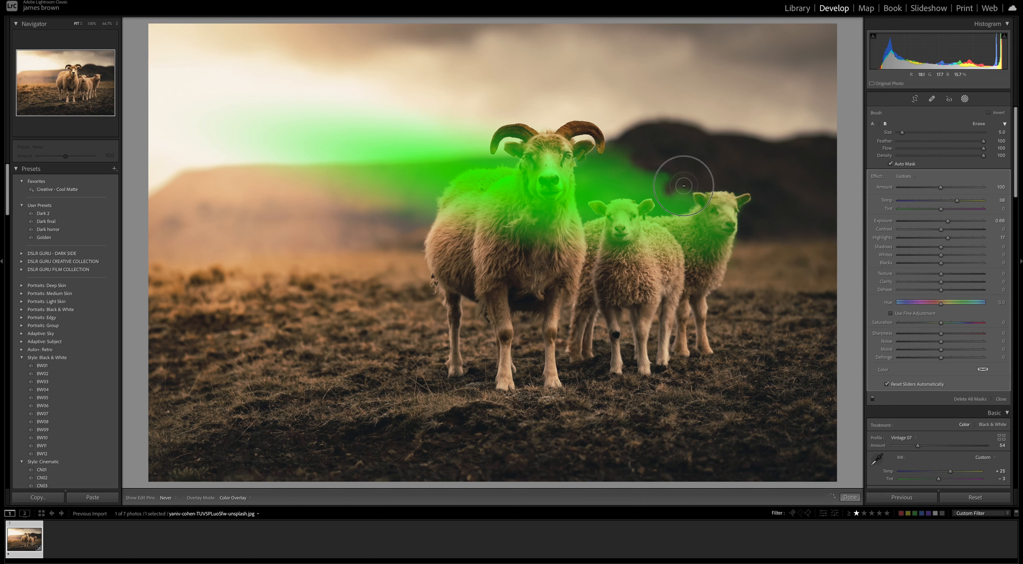
{"action": "mouse_move", "coordinate": [682, 204]}
{"action": "left_mouse_down"}
{"action": "mouse_move", "coordinate": [685, 189]}
{"action": "mouse_move", "coordinate": [658, 210]}
{"action": "mouse_move", "coordinate": [682, 205]}
{"action": "mouse_move", "coordinate": [636, 183]}
{"action": "left_mouse_up"}
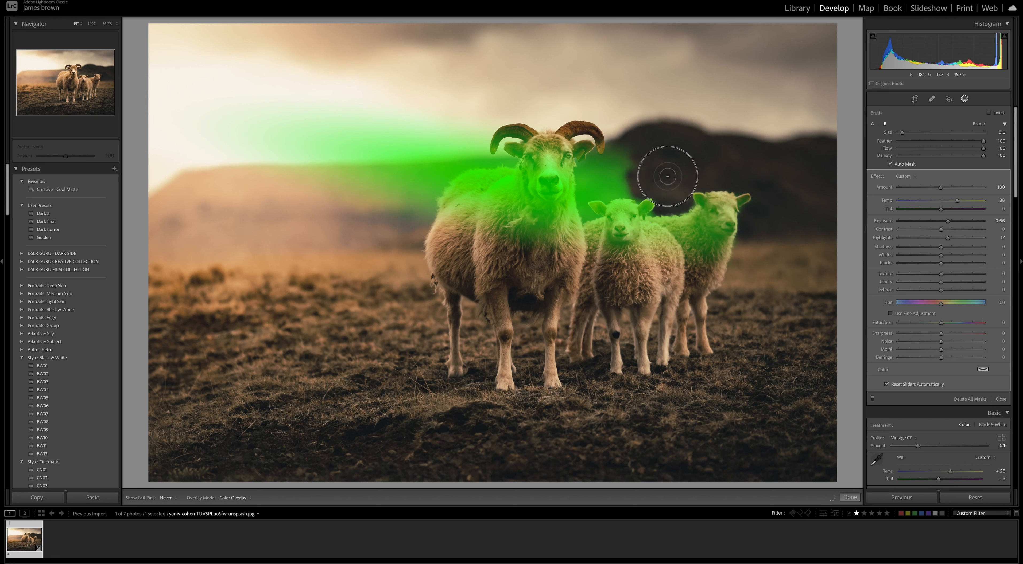
Brush the remaining background between the horned sheep's head and the lambs out of the mask
{"action": "key", "text": "h"}
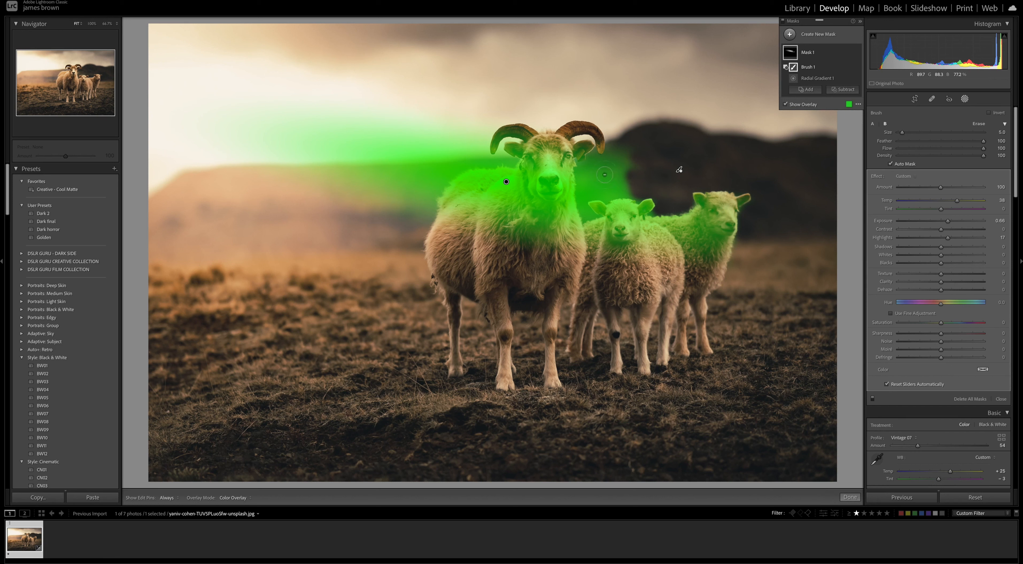
{"action": "key", "text": "h"}
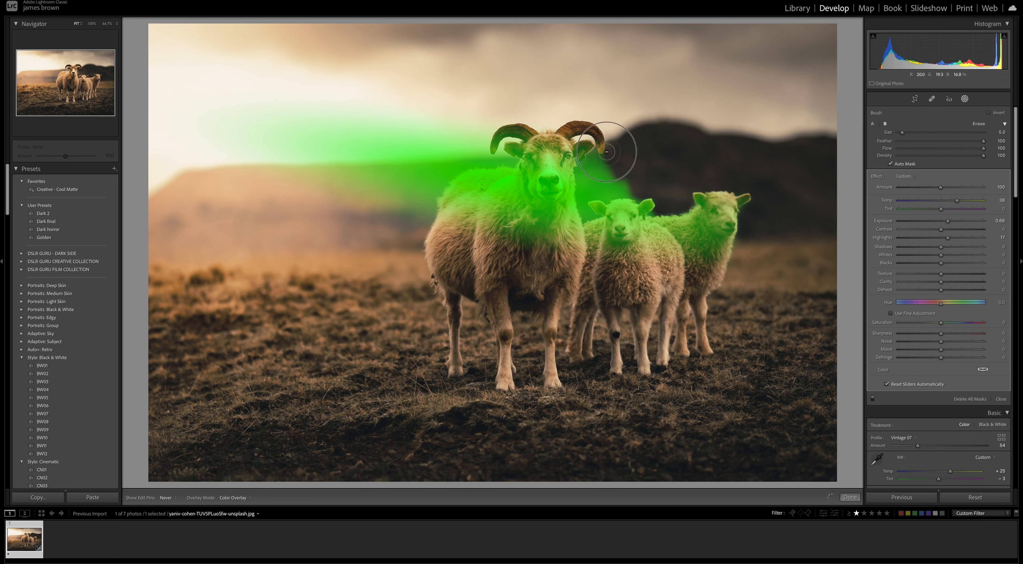
{"action": "mouse_move", "coordinate": [594, 159]}
{"action": "left_mouse_down"}
{"action": "mouse_move", "coordinate": [587, 215]}
{"action": "mouse_move", "coordinate": [597, 216]}
{"action": "mouse_move", "coordinate": [589, 195]}
{"action": "mouse_move", "coordinate": [638, 198]}
{"action": "mouse_move", "coordinate": [599, 180]}
{"action": "mouse_move", "coordinate": [614, 178]}
{"action": "mouse_move", "coordinate": [587, 178]}
{"action": "mouse_move", "coordinate": [599, 172]}
{"action": "mouse_move", "coordinate": [585, 179]}
{"action": "mouse_move", "coordinate": [619, 193]}
{"action": "mouse_move", "coordinate": [594, 189]}
{"action": "mouse_move", "coordinate": [649, 188]}
{"action": "left_mouse_up"}
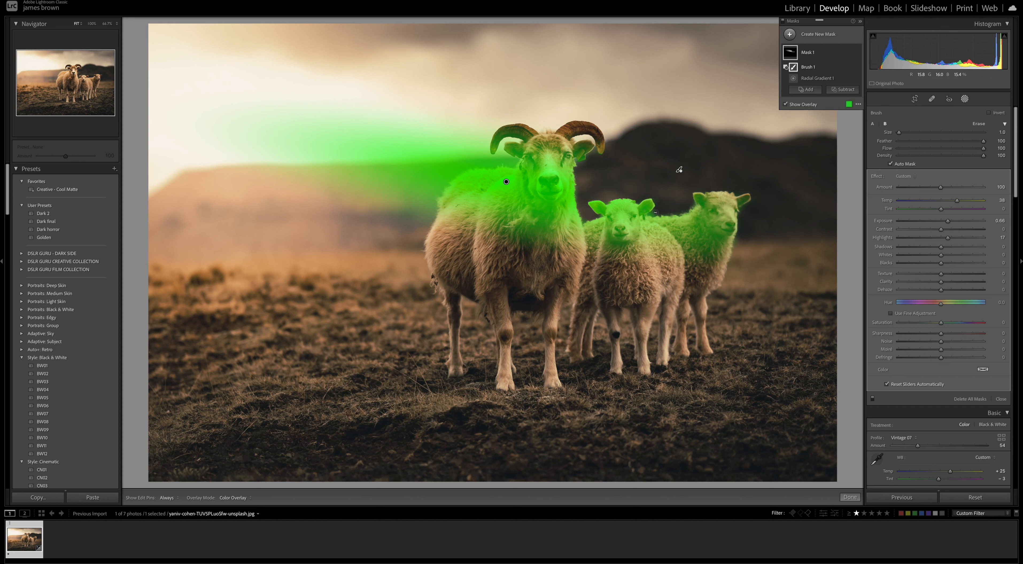
{"action": "left_click_drag", "start_coordinate": [655, 213], "coordinate": [651, 212]}
Enlarge the brush, remove the sky and hill left of the horned sheep from the mask, and close masking
{"action": "key", "text": "bracketright"}
{"action": "mouse_move", "coordinate": [507, 163]}
{"action": "left_mouse_down"}
{"action": "mouse_move", "coordinate": [514, 140]}
{"action": "mouse_move", "coordinate": [488, 158]}
{"action": "mouse_move", "coordinate": [488, 132]}
{"action": "mouse_move", "coordinate": [474, 157]}
{"action": "mouse_move", "coordinate": [504, 160]}
{"action": "mouse_move", "coordinate": [456, 173]}
{"action": "mouse_move", "coordinate": [425, 206]}
{"action": "mouse_move", "coordinate": [382, 203]}
{"action": "mouse_move", "coordinate": [400, 218]}
{"action": "mouse_move", "coordinate": [418, 195]}
{"action": "mouse_move", "coordinate": [418, 220]}
{"action": "mouse_move", "coordinate": [438, 172]}
{"action": "mouse_move", "coordinate": [475, 149]}
{"action": "mouse_move", "coordinate": [431, 173]}
{"action": "mouse_move", "coordinate": [277, 181]}
{"action": "mouse_move", "coordinate": [358, 197]}
{"action": "mouse_move", "coordinate": [440, 152]}
{"action": "mouse_move", "coordinate": [458, 128]}
{"action": "mouse_move", "coordinate": [423, 143]}
{"action": "mouse_move", "coordinate": [245, 137]}
{"action": "mouse_move", "coordinate": [235, 140]}
{"action": "mouse_move", "coordinate": [393, 148]}
{"action": "mouse_move", "coordinate": [311, 163]}
{"action": "mouse_move", "coordinate": [219, 162]}
{"action": "mouse_move", "coordinate": [369, 158]}
{"action": "mouse_move", "coordinate": [382, 119]}
{"action": "mouse_move", "coordinate": [201, 105]}
{"action": "mouse_move", "coordinate": [227, 113]}
{"action": "mouse_move", "coordinate": [197, 78]}
{"action": "mouse_move", "coordinate": [148, 111]}
{"action": "mouse_move", "coordinate": [308, 79]}
{"action": "mouse_move", "coordinate": [306, 172]}
{"action": "mouse_move", "coordinate": [416, 146]}
{"action": "mouse_move", "coordinate": [393, 153]}
{"action": "mouse_move", "coordinate": [489, 105]}
{"action": "mouse_move", "coordinate": [362, 150]}
{"action": "mouse_move", "coordinate": [366, 178]}
{"action": "mouse_move", "coordinate": [338, 156]}
{"action": "left_mouse_up"}
{"action": "scroll", "coordinate": [402, 190], "scroll_direction": "up", "scroll_amount": 5}
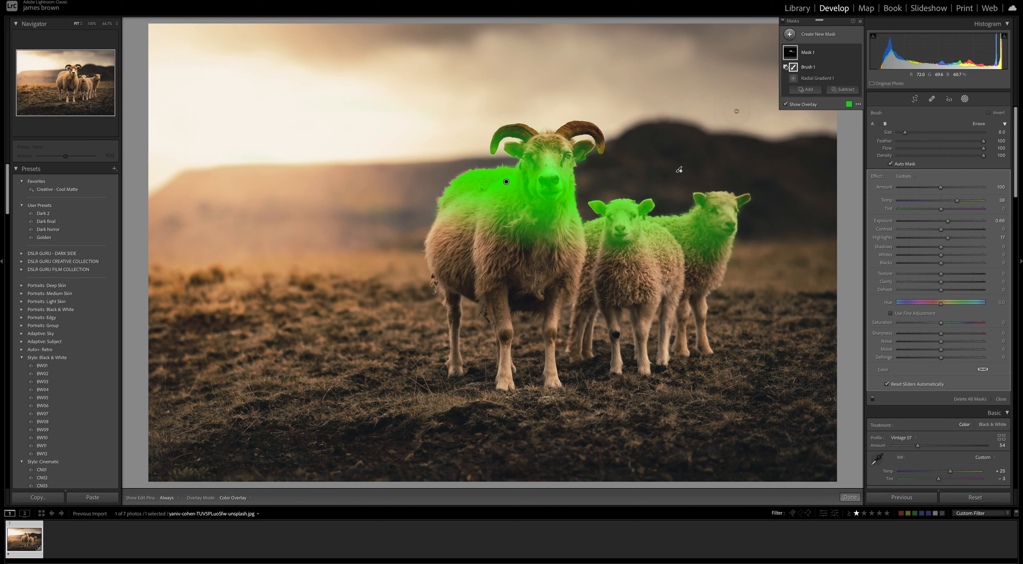
{"action": "key", "text": "Escape"}
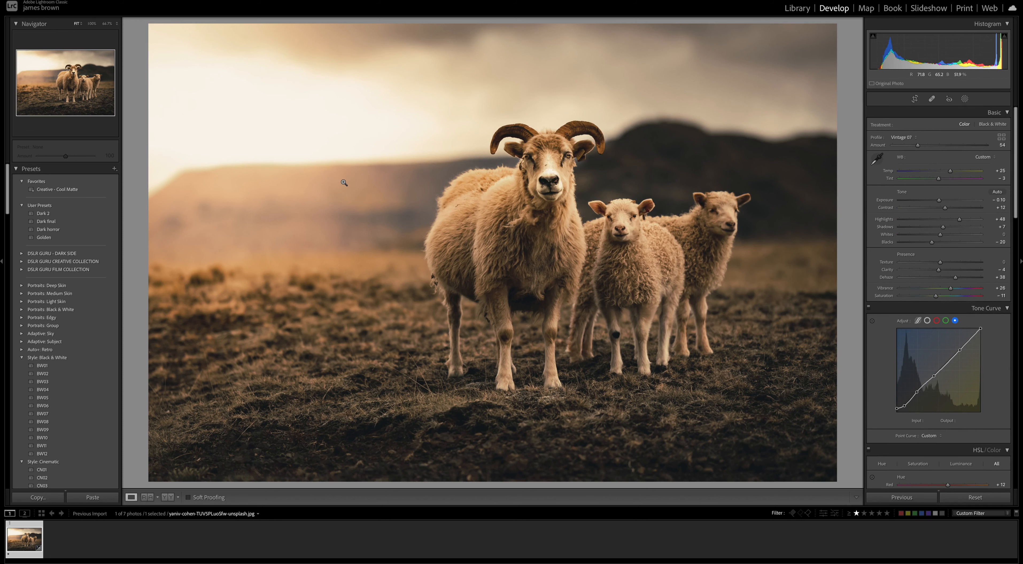
Compare the original and edited photo side by side, and view the edited photo full screen
{"action": "left_click", "coordinate": [738, 268]}
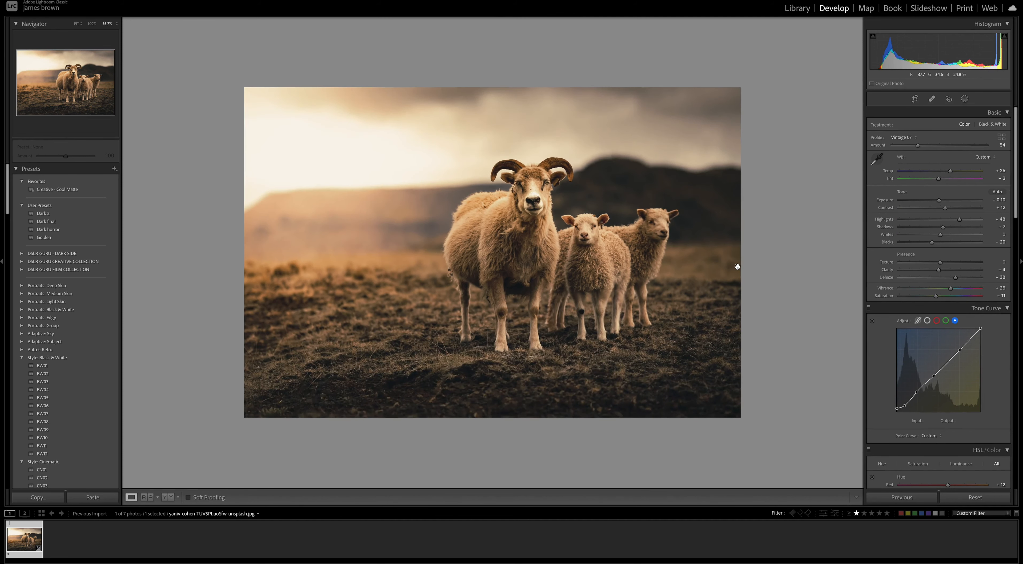
{"action": "key", "text": "y"}
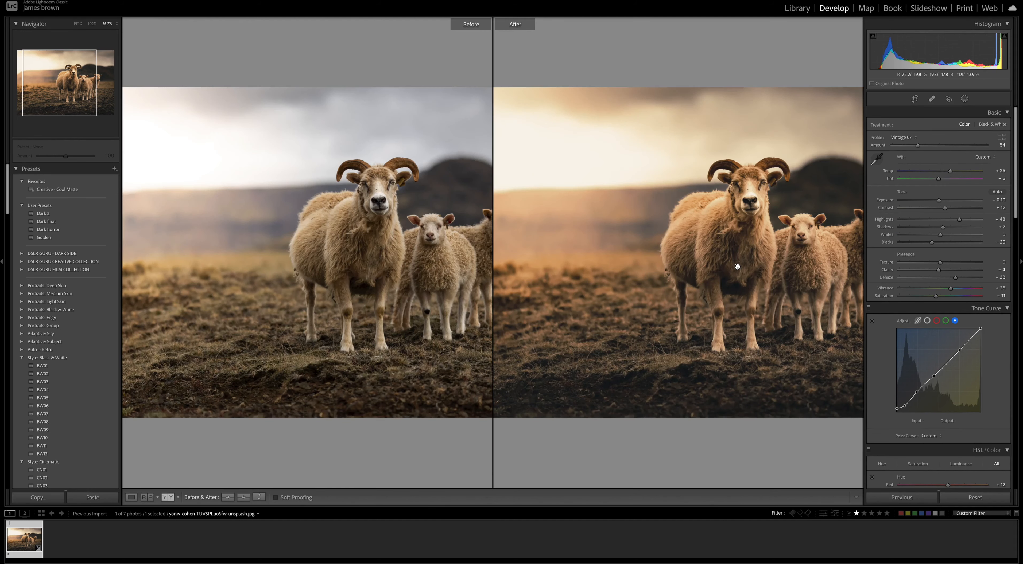
{"action": "left_click", "coordinate": [627, 200]}
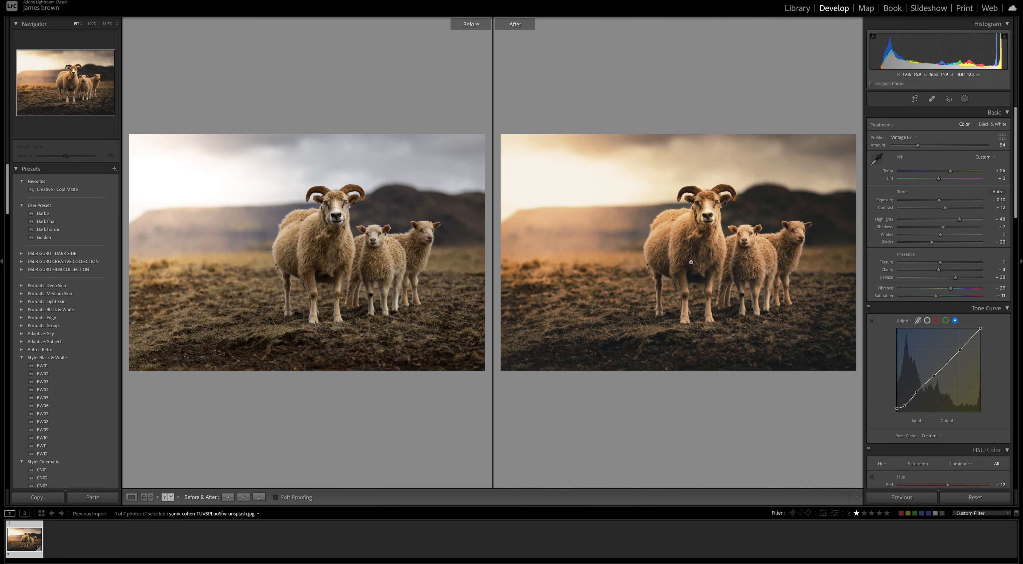
{"action": "key", "text": "y"}
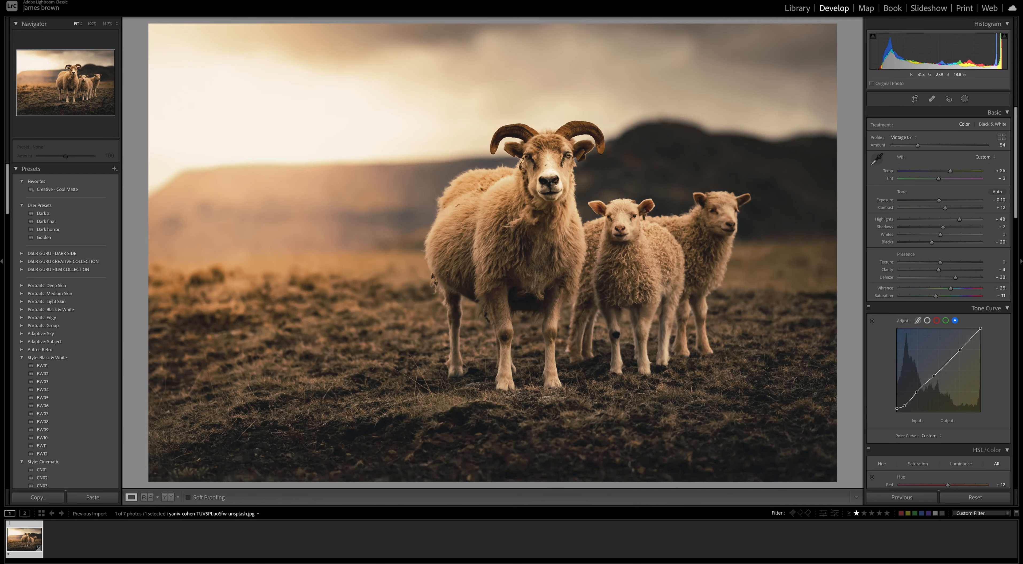
{"action": "key", "text": "f"}
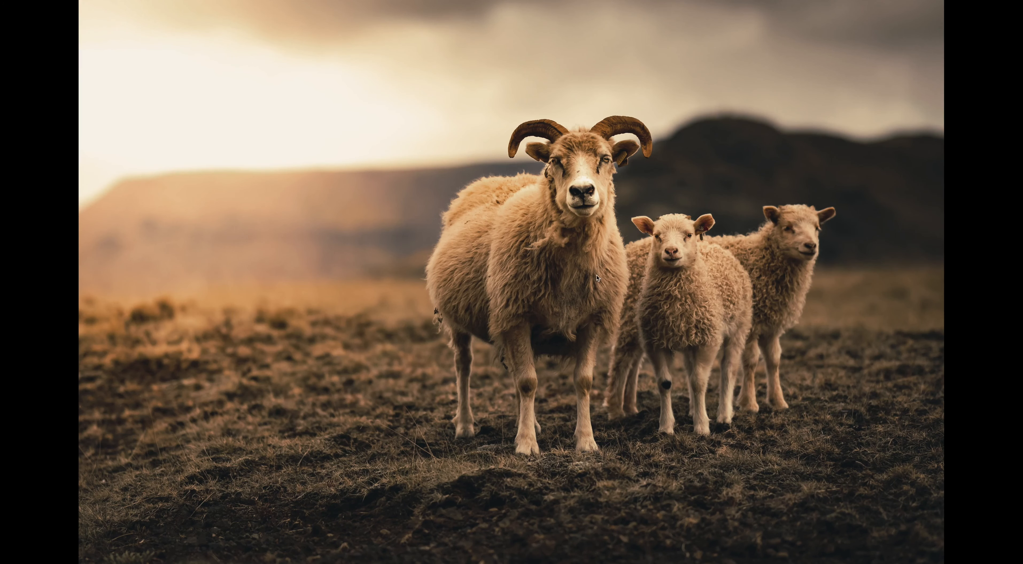